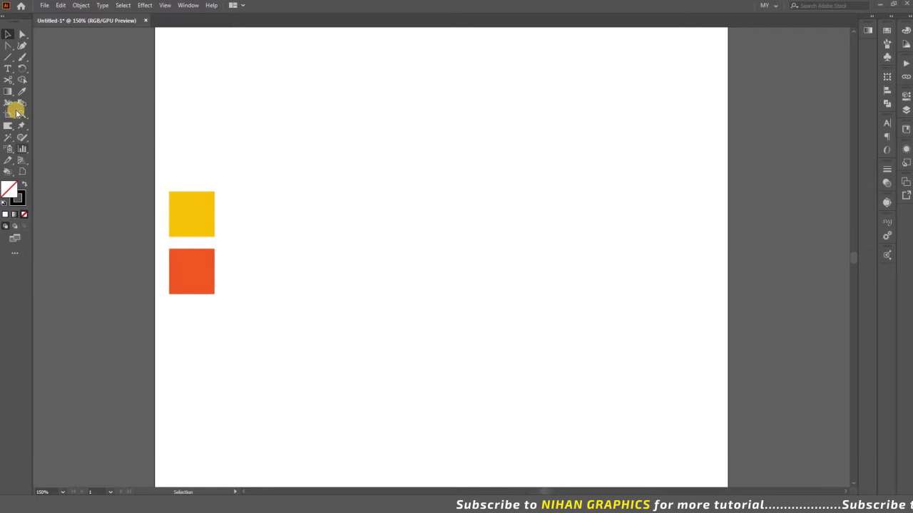
Draw a 70 x 70 px circle with the Ellipse tool.
left_click(7, 57)
left_click(453, 248)
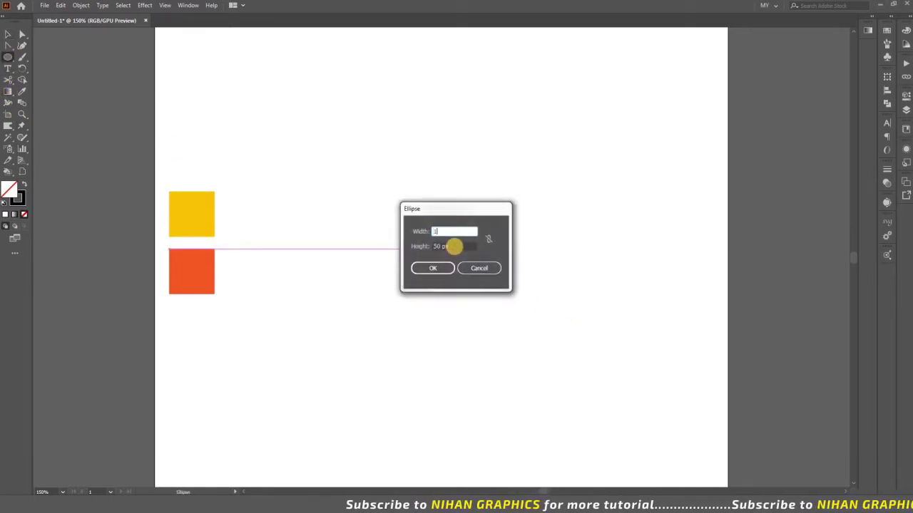
type("70")
key("Tab")
type("70")
key("Return")
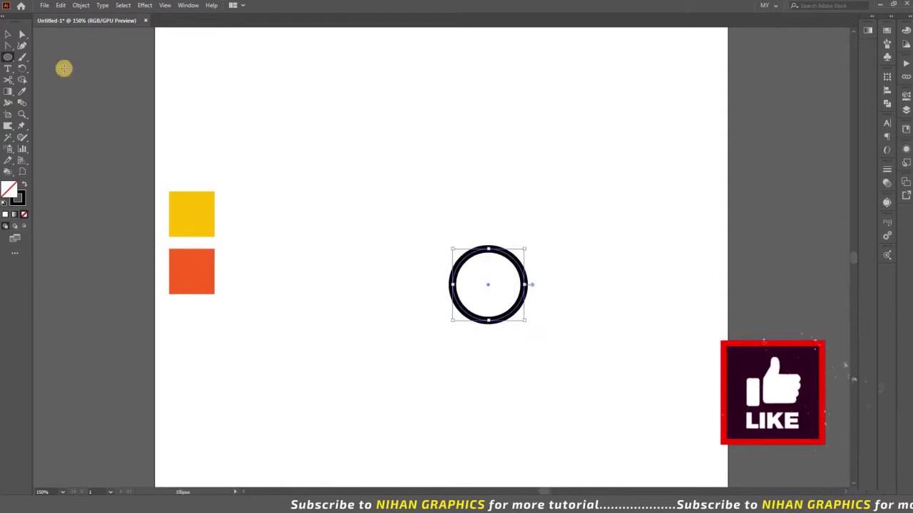
Set the circle's stroke weight to 1 pt.
left_click(8, 34)
left_click(884, 168)
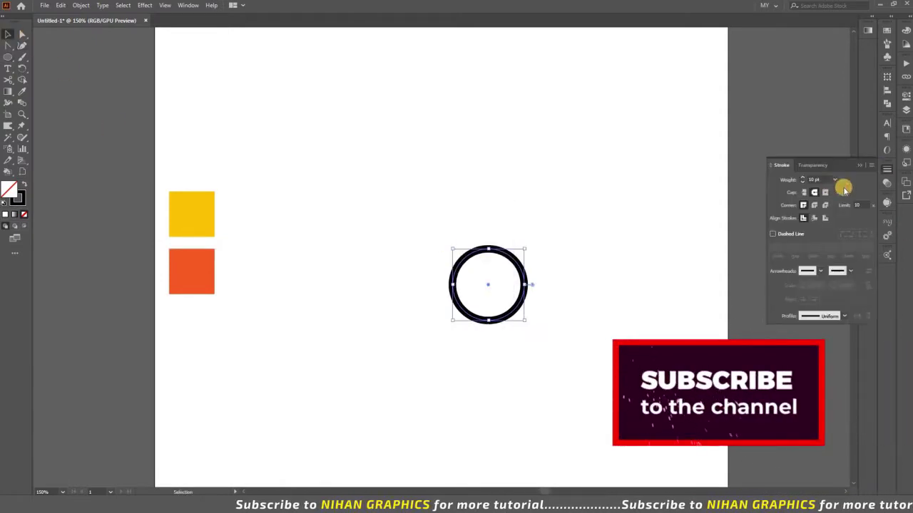
left_click(834, 180)
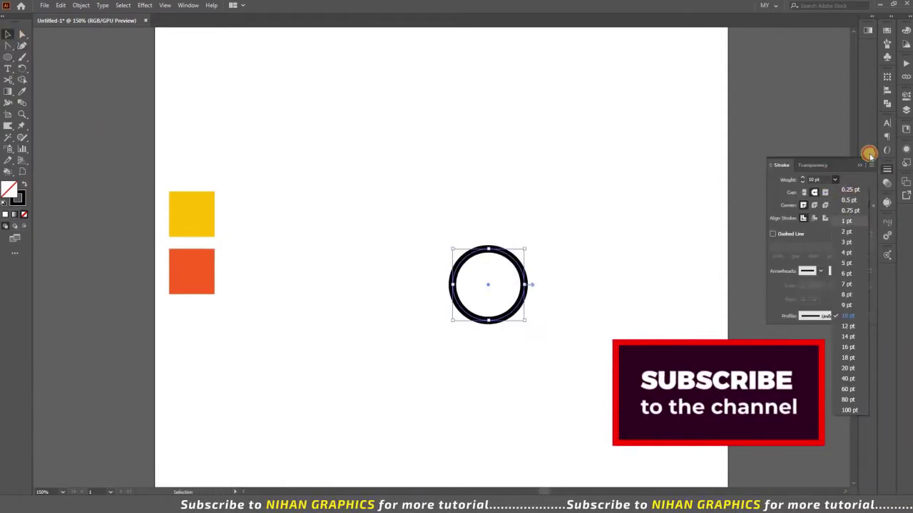
left_click(846, 221)
Centre the circle on the artboard using the Align panel.
left_click(886, 119)
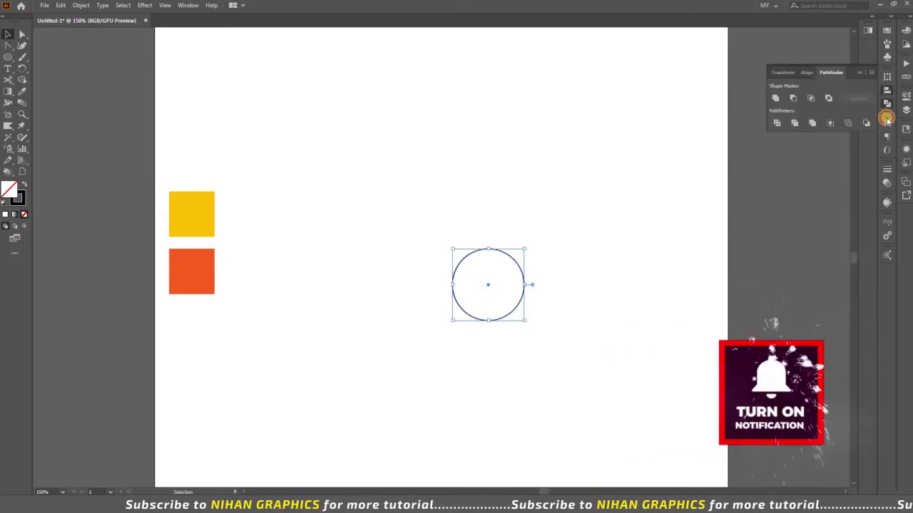
left_click(792, 98)
left_click(850, 98)
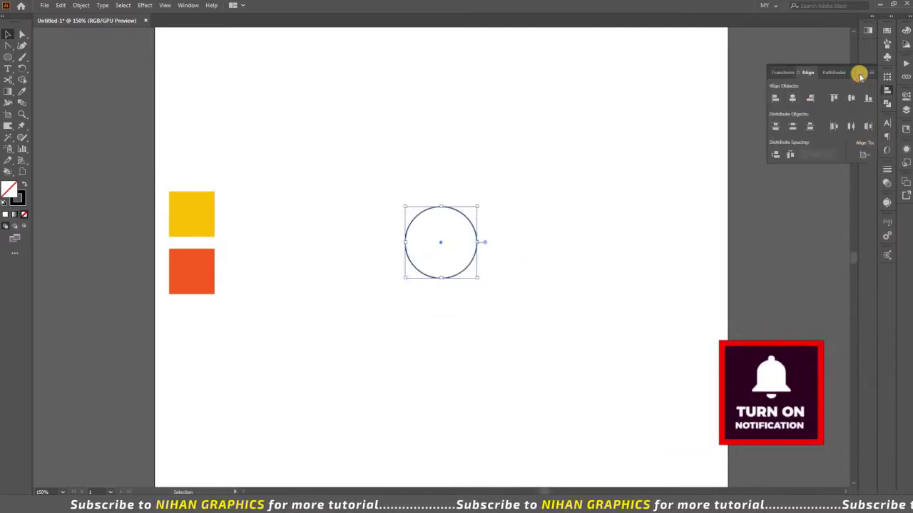
left_click(860, 74)
left_click(471, 191)
key("ctrl+z")
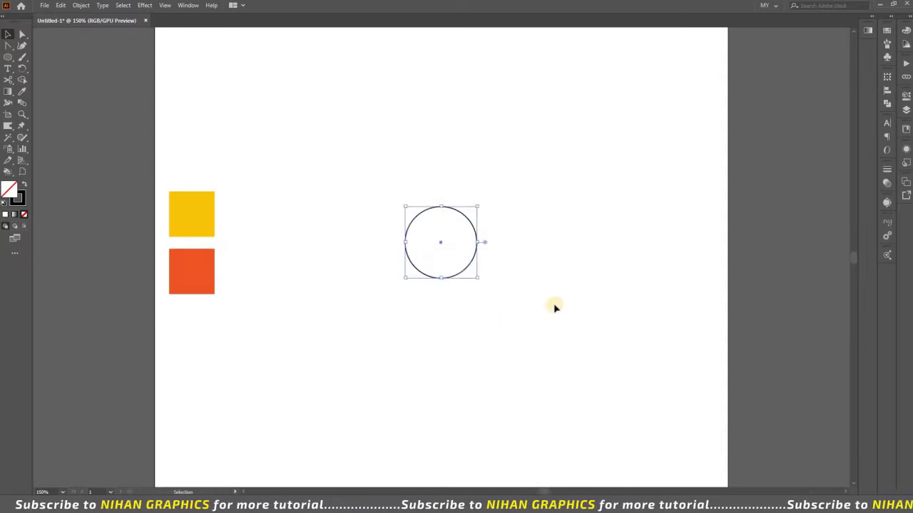
Scale up a copy of the circle and repeat with Ctrl+D to make five concentric rings.
left_click(631, 318)
key("ctrl+z")
key("ctrl+shift+z")
key("ctrl+z")
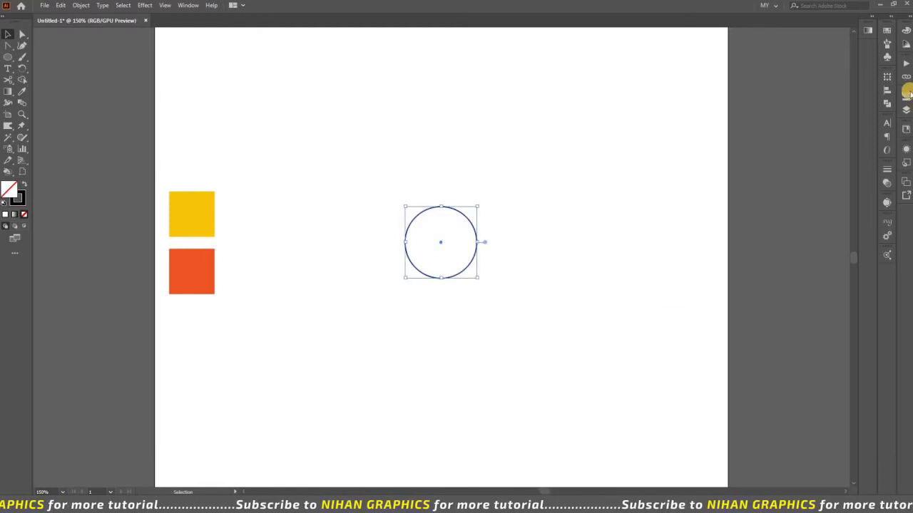
left_click(907, 92)
key("ctrl+d")
key("ctrl+d")
key("ctrl+d")
key("ctrl+d")
left_click(805, 155)
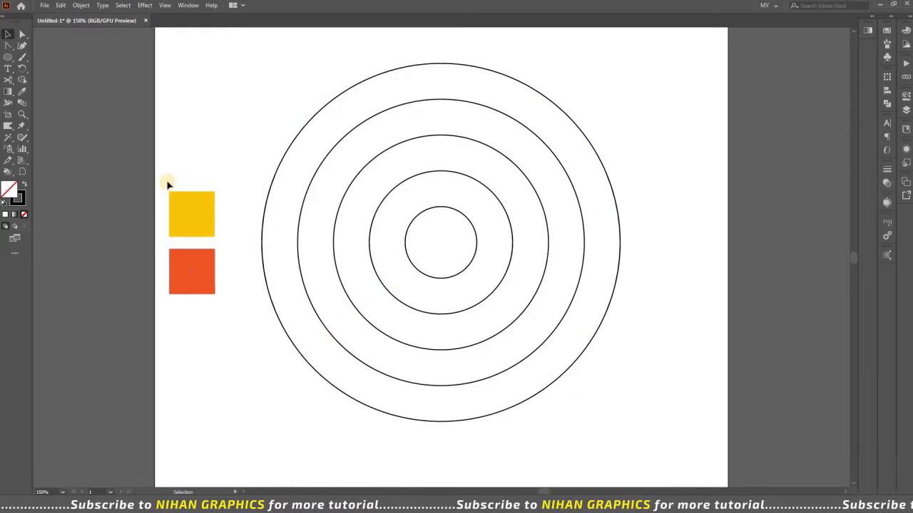
scroll(649, 195, "down", 2)
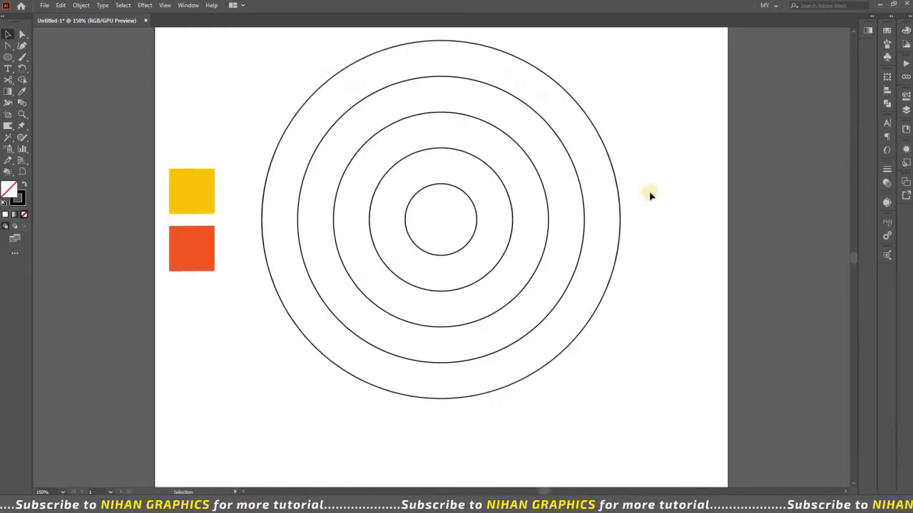
key("ctrl+equal")
scroll(509, 292, "up", 3)
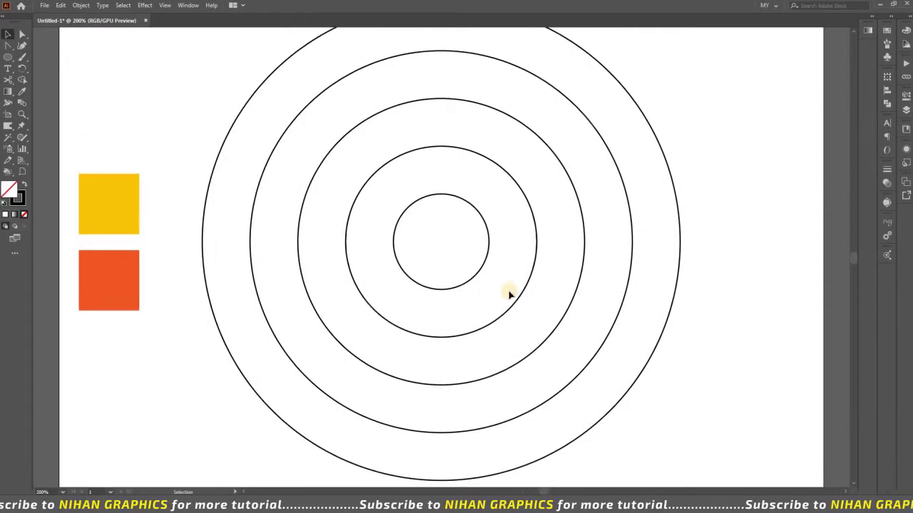
Alt-drag a smaller copy of the innermost circle inside it, resting at its bottom.
left_click(467, 287)
key("a")
left_click(523, 291, "shift")
left_click(523, 292, "shift")
key("v")
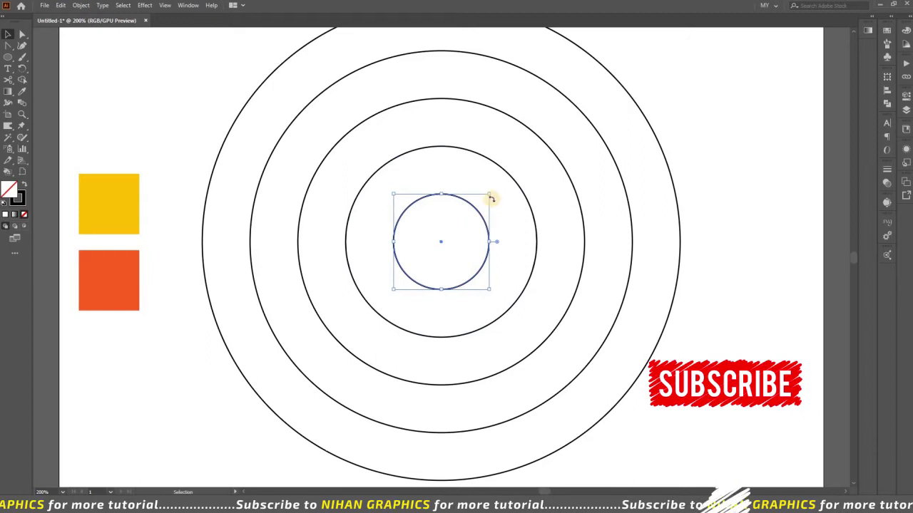
left_click_drag(489, 194, 461, 214)
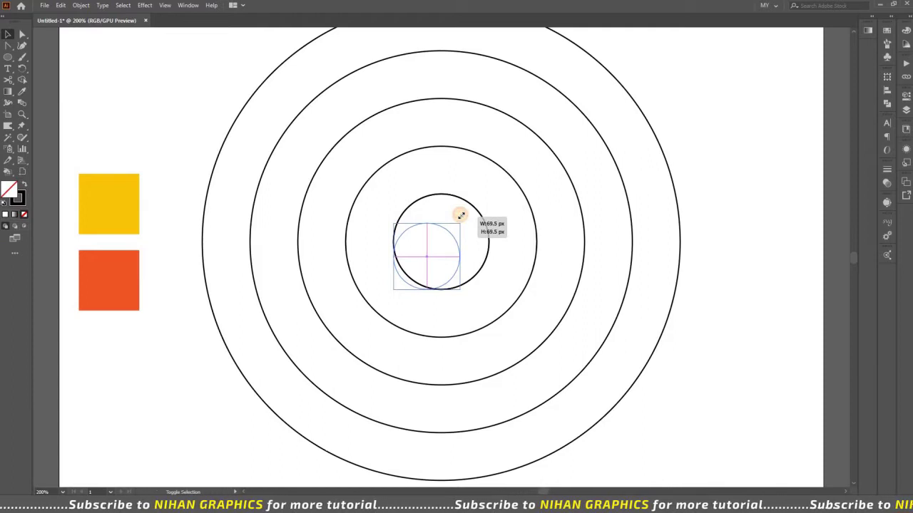
left_click_drag(503, 264, 505, 271)
Horizontally centre the small circle on the innermost circle as key object.
left_click(485, 260, "shift")
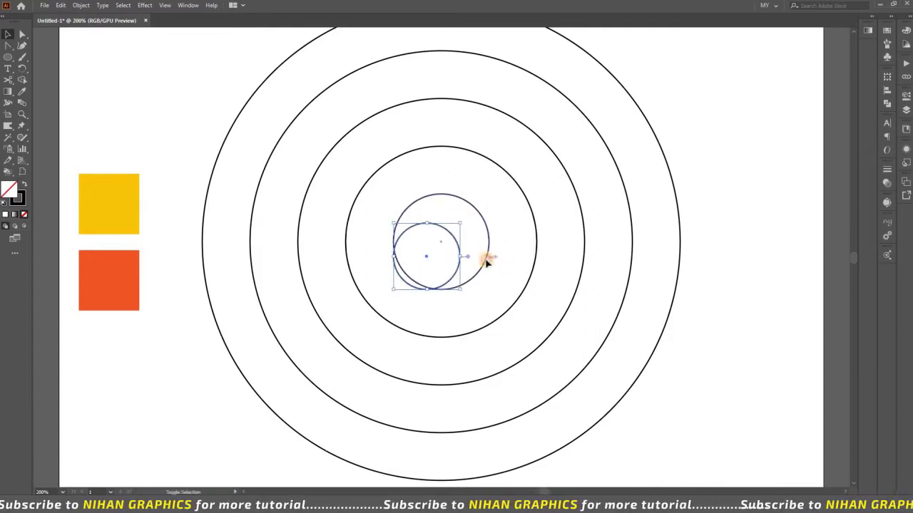
left_click(479, 213)
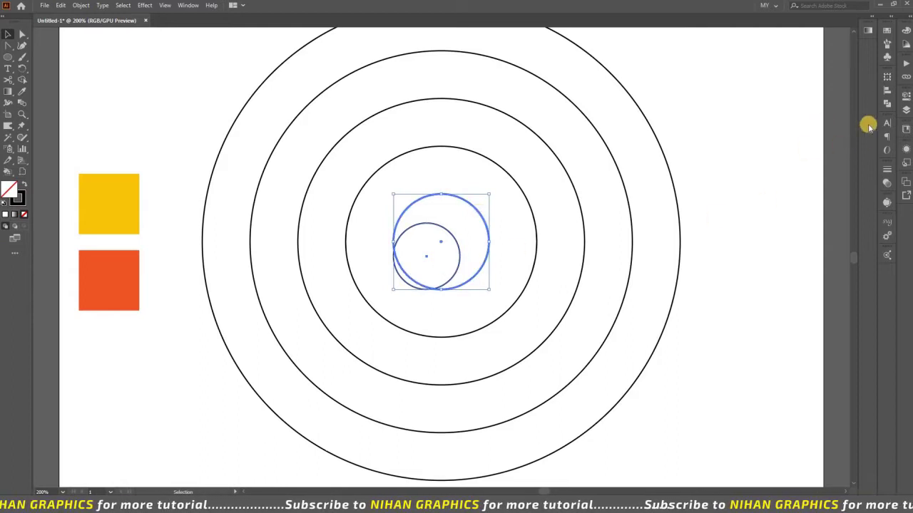
left_click(885, 93)
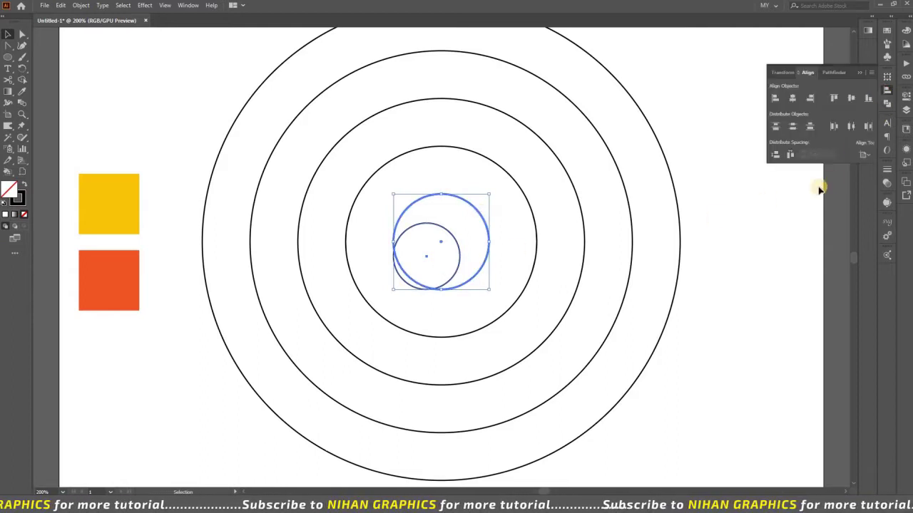
left_click(792, 100)
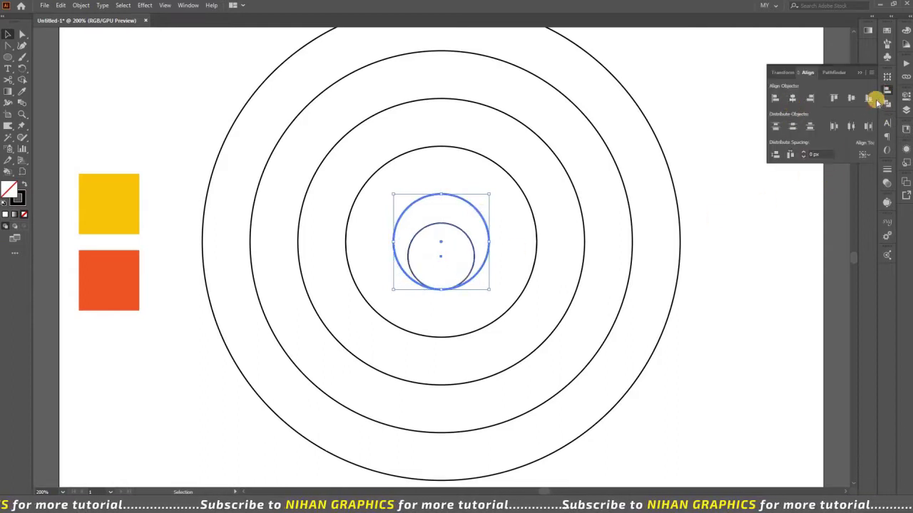
left_click(730, 324)
left_click(489, 237)
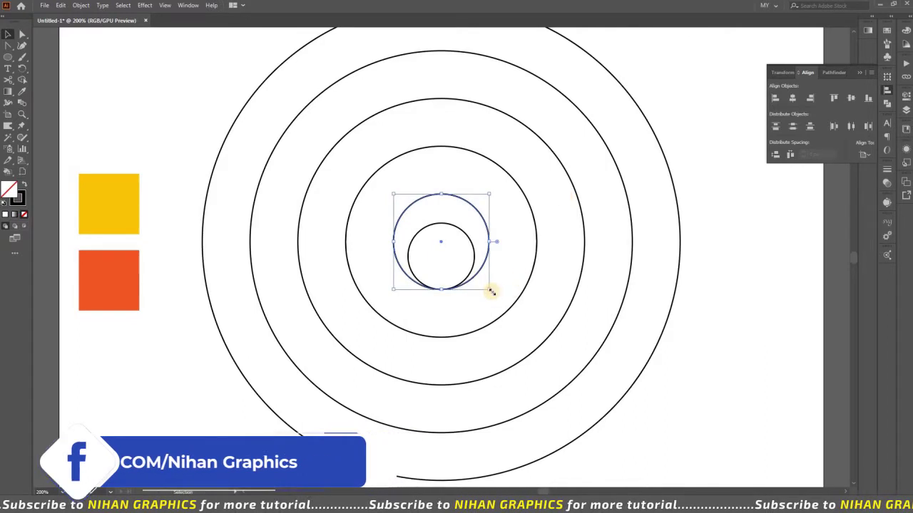
Make a 138.5 px copy of the inner circle, horizontally centred on the second ring.
left_click_drag(492, 292, 557, 337)
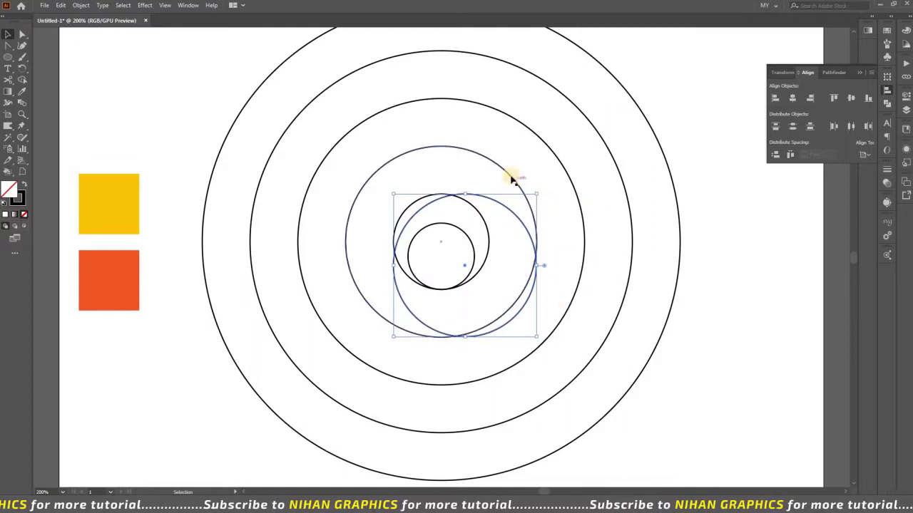
left_click(512, 175)
left_click(515, 214, "shift")
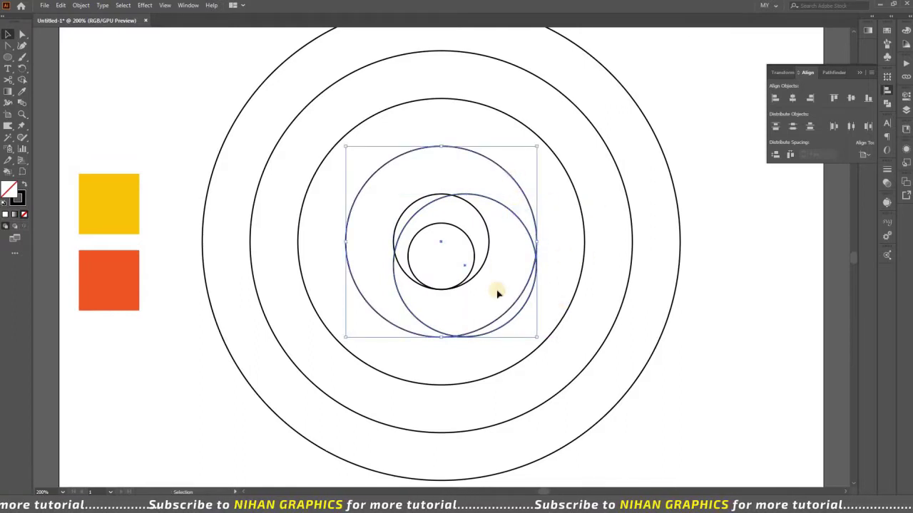
left_click(513, 179)
left_click(792, 97)
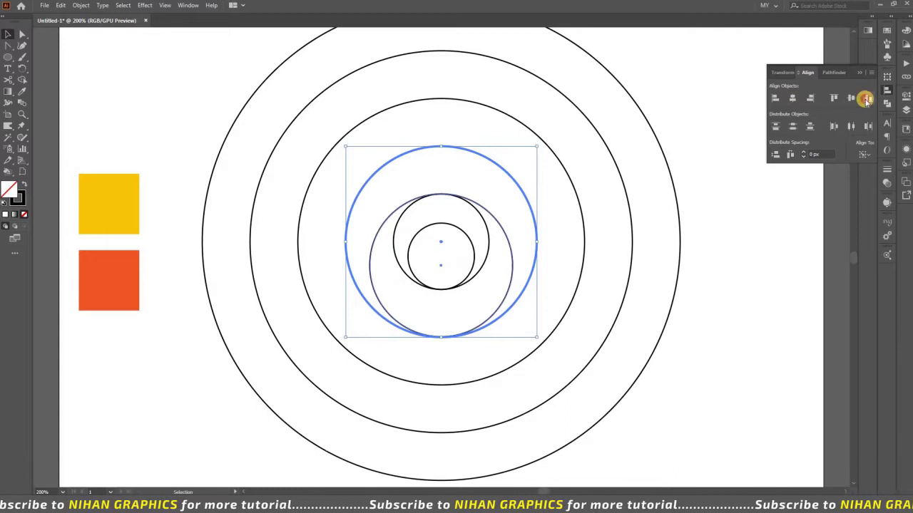
left_click(764, 277)
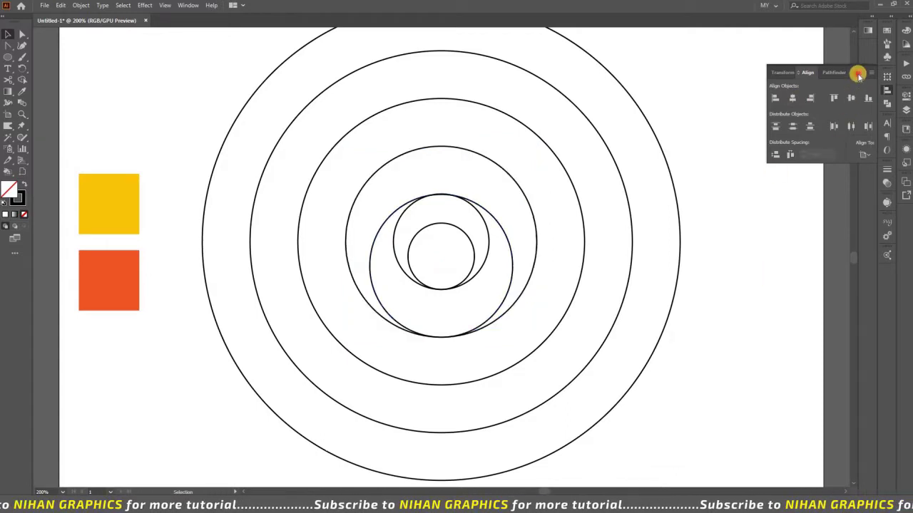
left_click(858, 75)
In outline view, enlarge the seventh circle slightly so its top meets the innermost ring.
key("ctrl+y")
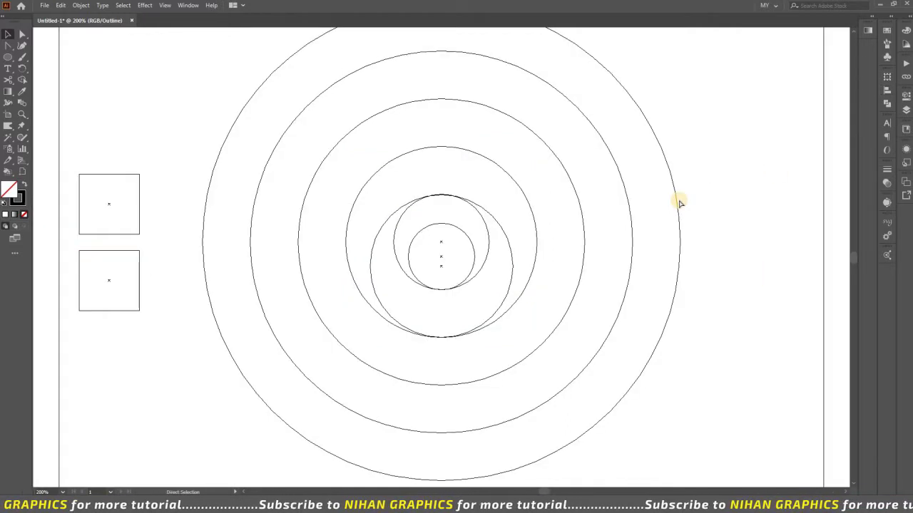
key("ctrl+plus")
key("ctrl+plus")
key("ctrl+plus")
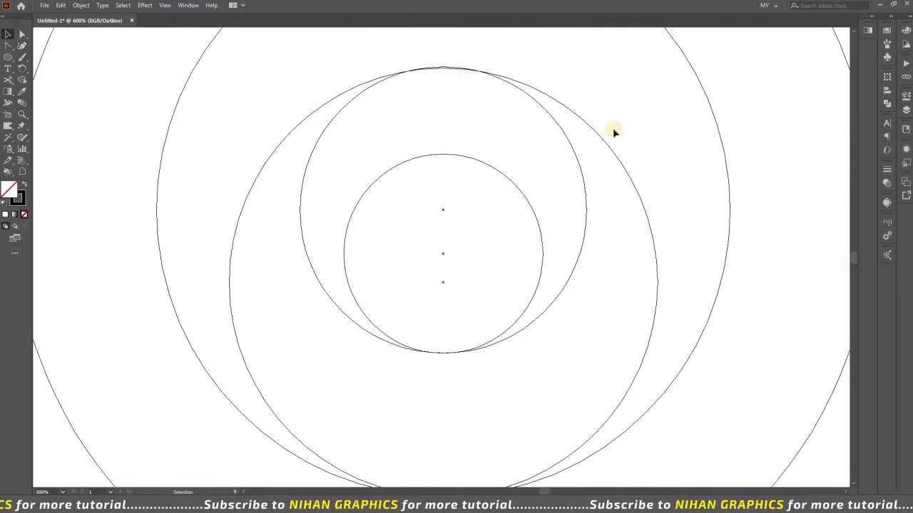
key("v")
left_click(561, 104)
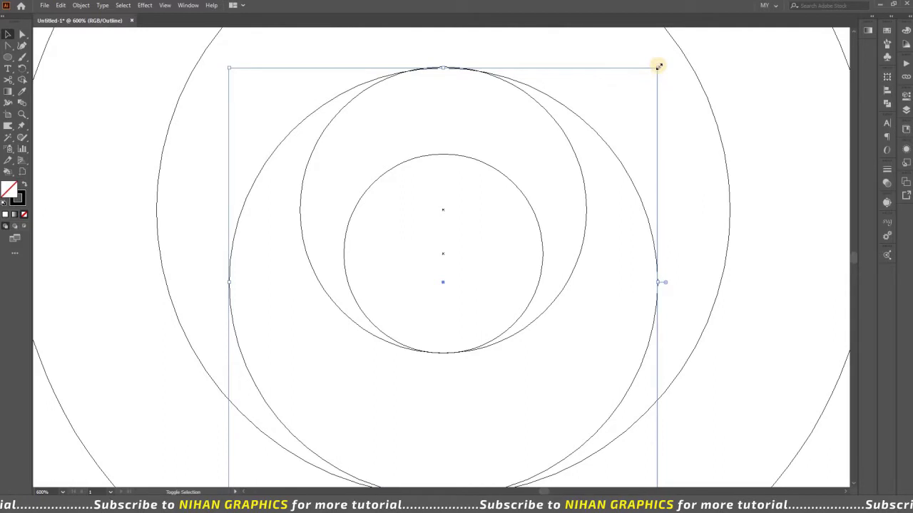
left_click_drag(658, 66, 660, 65)
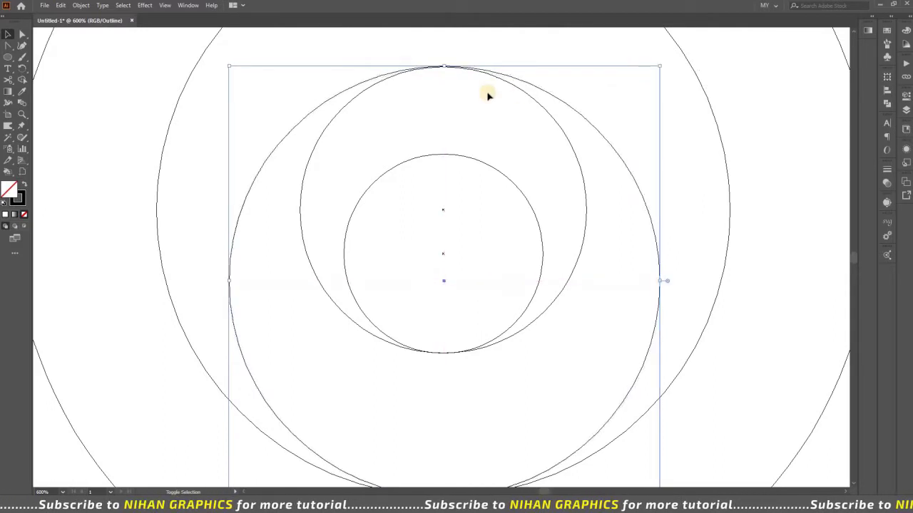
left_click(439, 100)
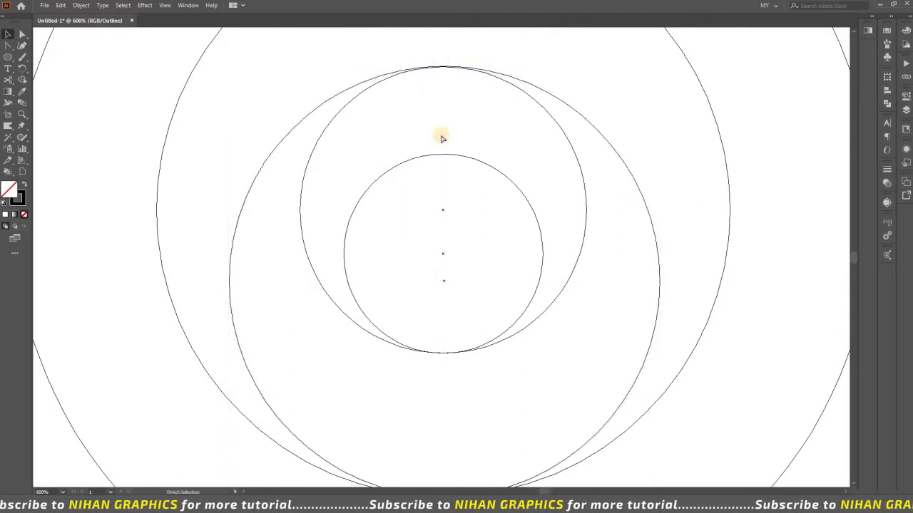
key("ctrl+minus")
key("ctrl+minus")
key("ctrl+minus")
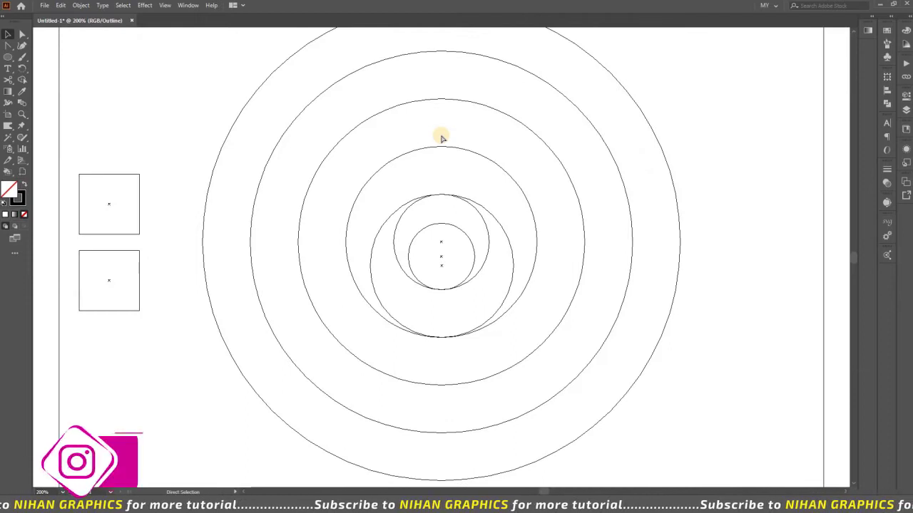
key("ctrl+y")
key("ctrl+plus")
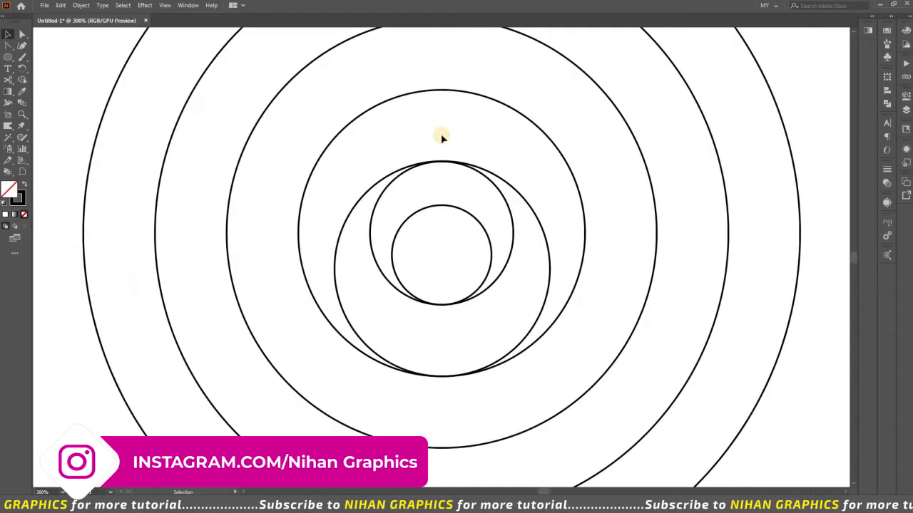
scroll(442, 137, "down", 1)
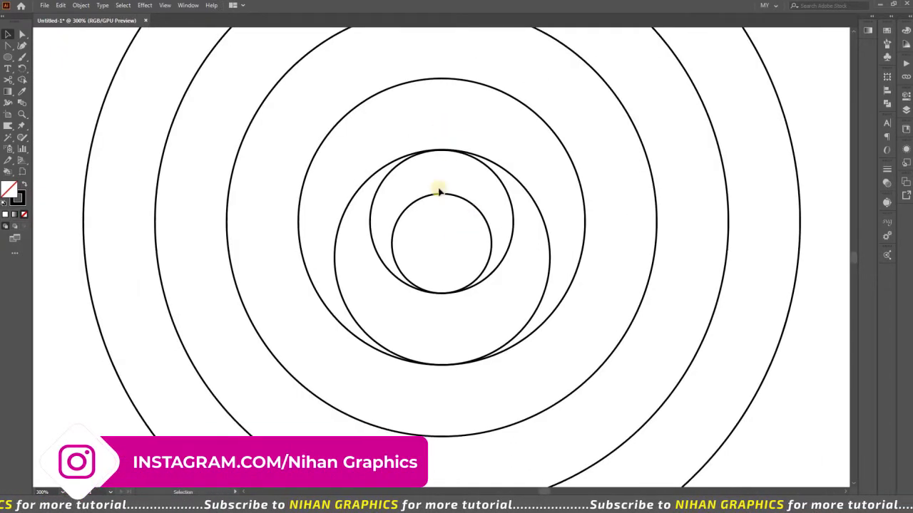
Cut the smallest circle with Scissors at top and bottom and delete its left arc.
left_click(9, 68)
left_click(9, 80)
left_click(57, 91)
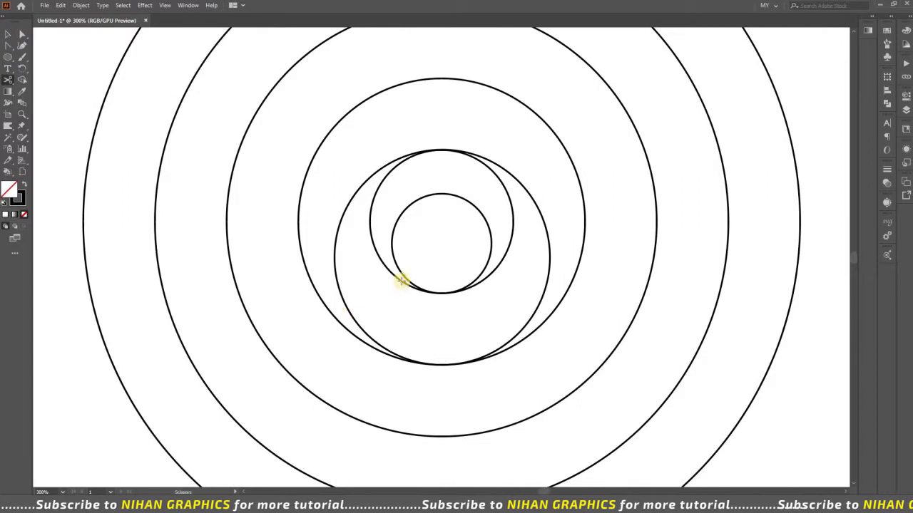
scroll(520, 260, "down", 2)
scroll(534, 203, "down", 1)
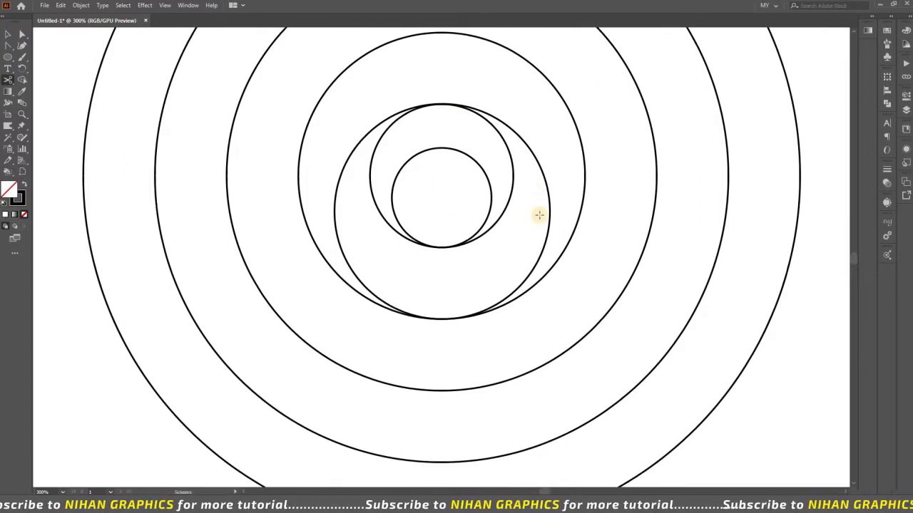
left_click(472, 156)
left_click(461, 245)
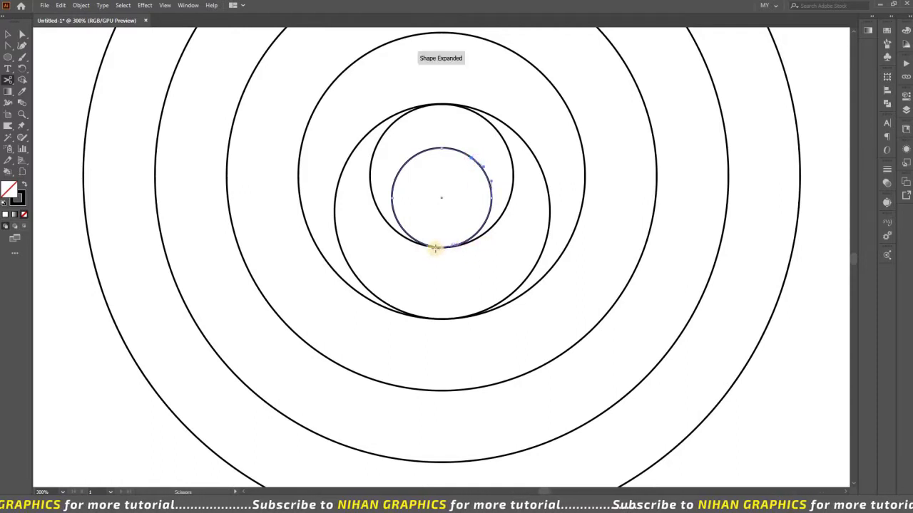
left_click(442, 247)
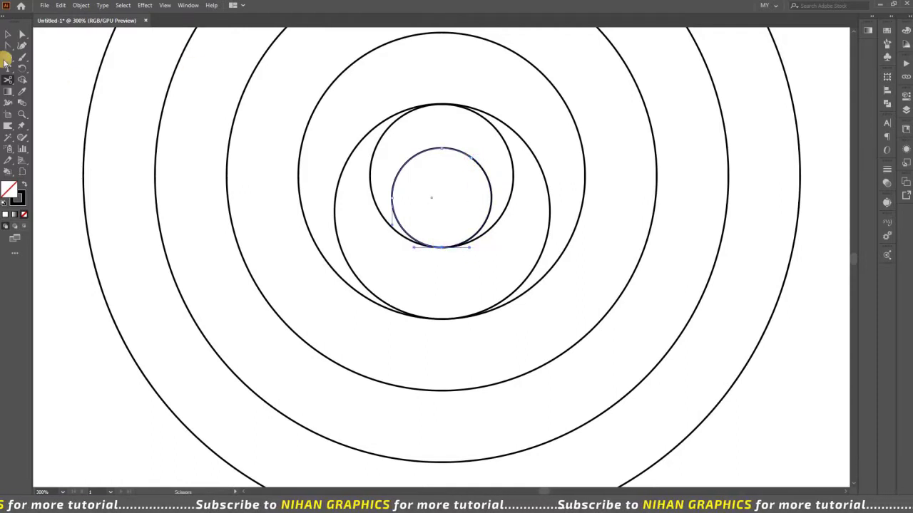
left_click(8, 34)
left_click(418, 140)
left_click(419, 152)
key("Delete")
Cut the second smallest circle at top and bottom and delete its right half.
left_click(512, 162)
left_click(9, 78)
left_click(440, 104)
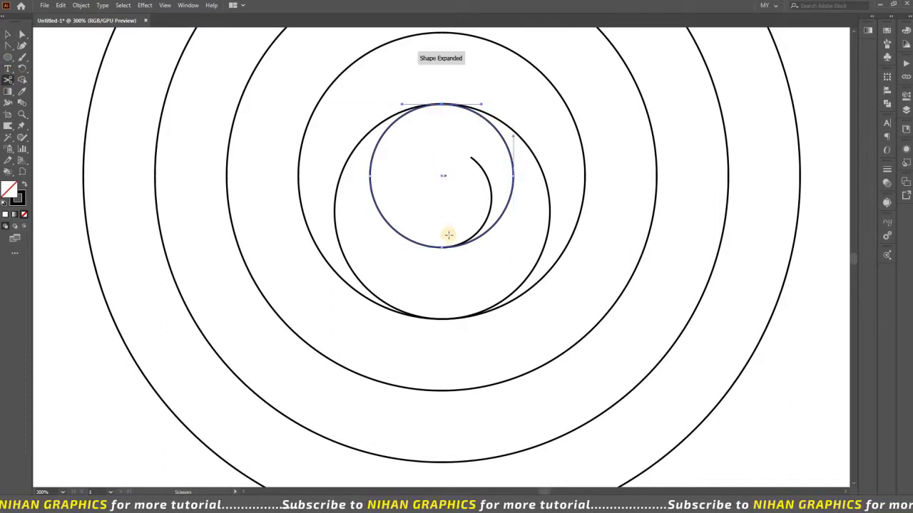
left_click(442, 246)
left_click(7, 33)
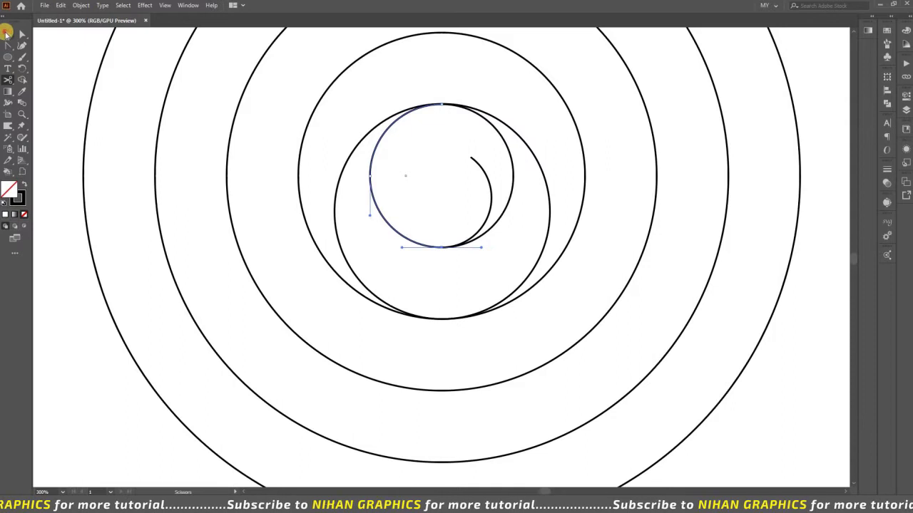
left_click(503, 203)
left_click(512, 186)
key("Delete")
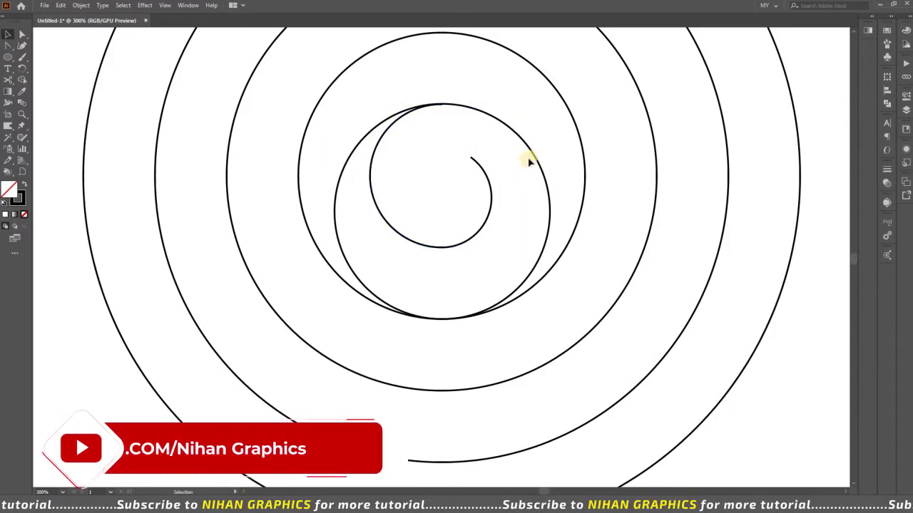
Cut the third circle at top and bottom and delete its left half.
left_click(549, 196)
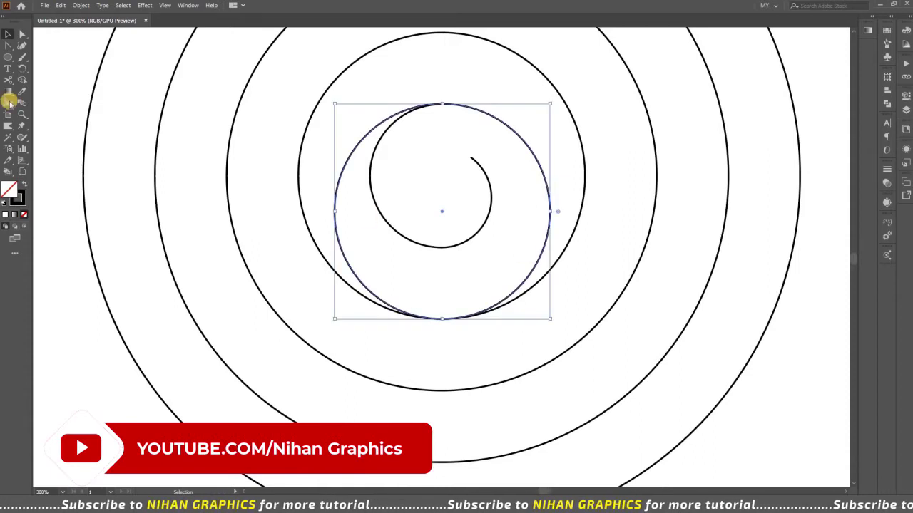
left_click(8, 79)
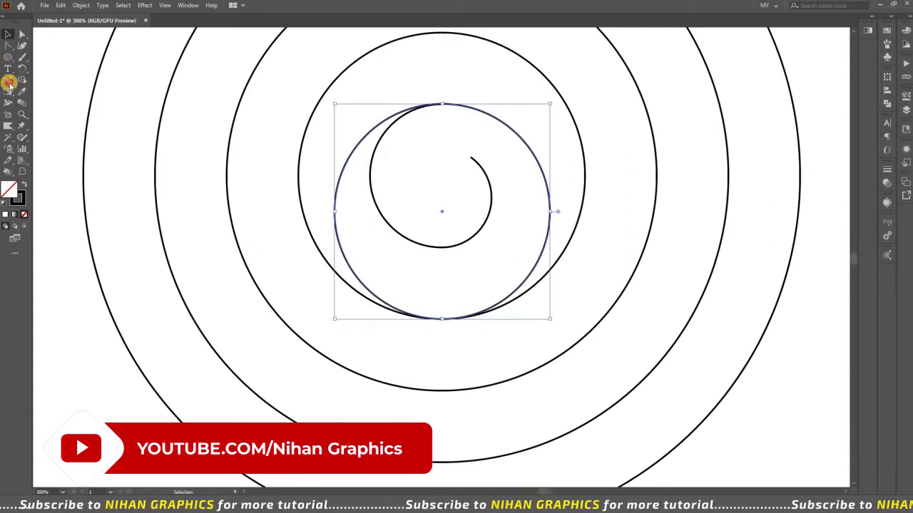
left_click(442, 103)
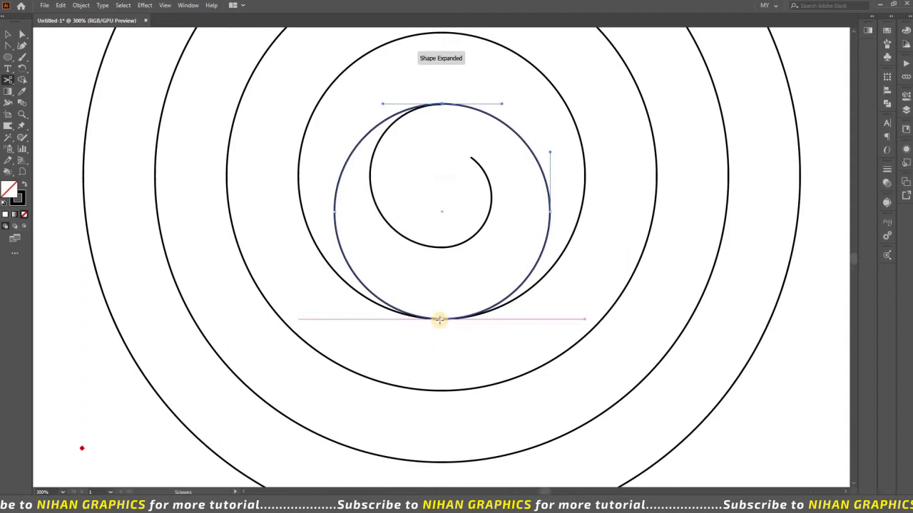
left_click(440, 320)
left_click(7, 35)
key("Delete")
key("Delete")
scroll(452, 184, "up", 1)
scroll(435, 175, "up", 1)
scroll(425, 169, "up", 1)
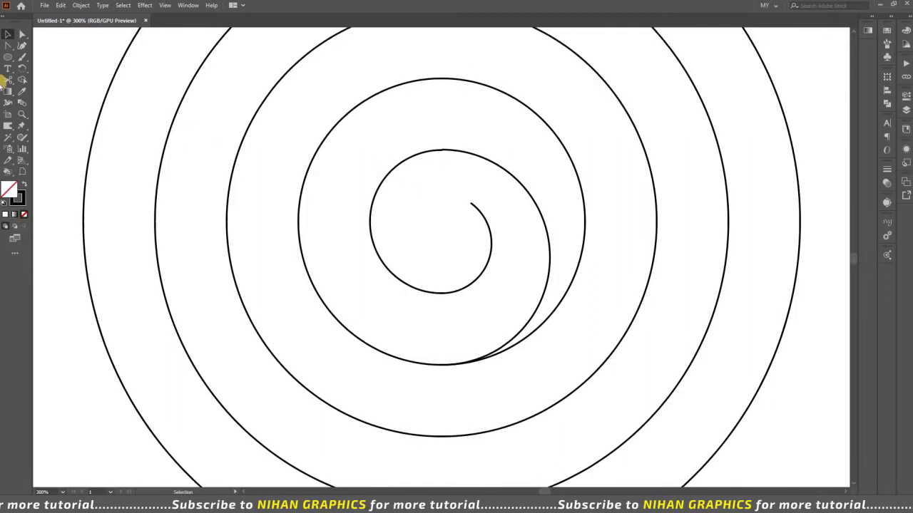
Cut the fourth circle at its bottom and upper right, deleting the right arc.
left_click(532, 109)
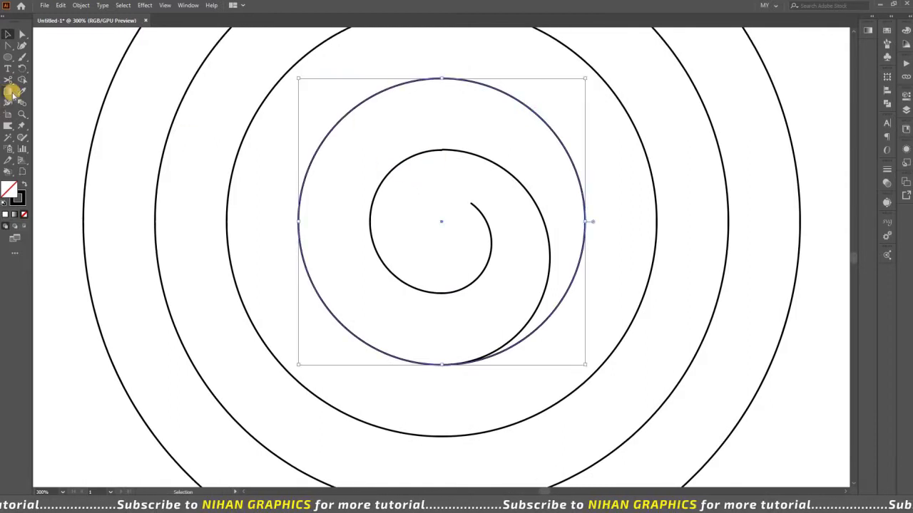
left_click(8, 79)
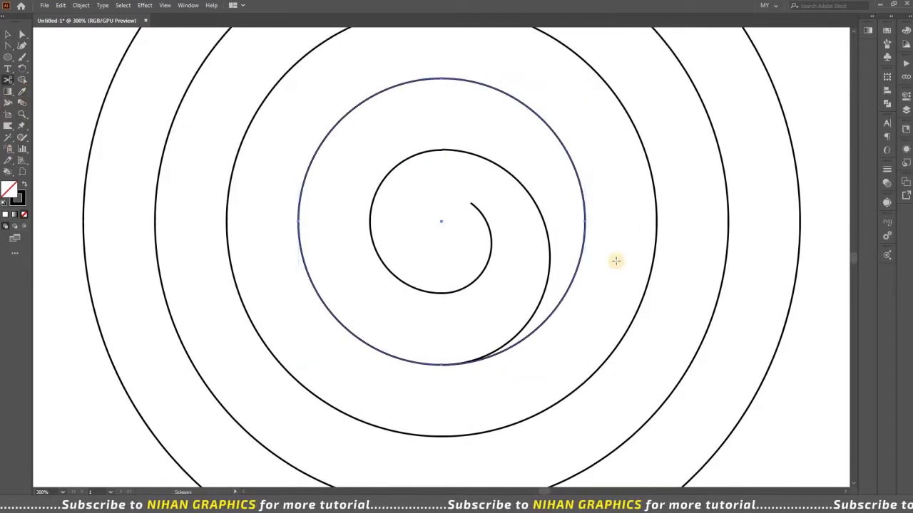
left_click(441, 364)
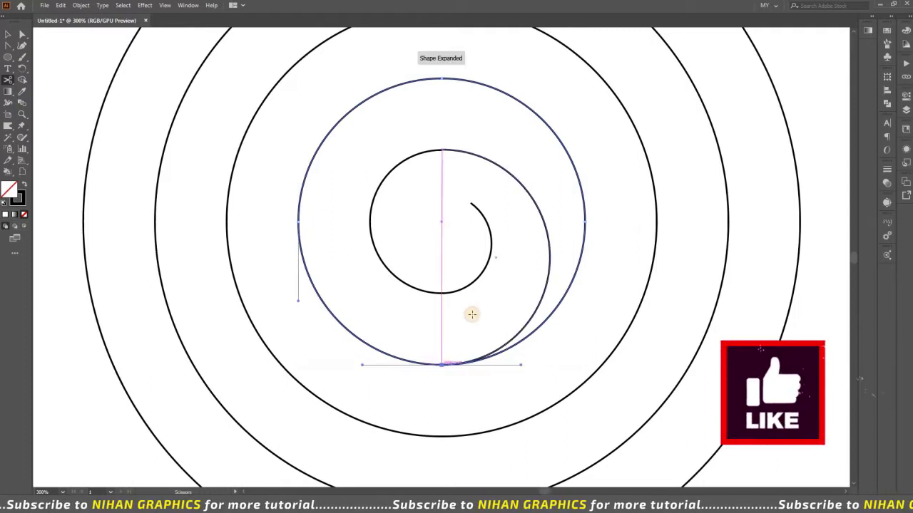
left_click(540, 118)
key("v")
key("Delete")
key("Delete")
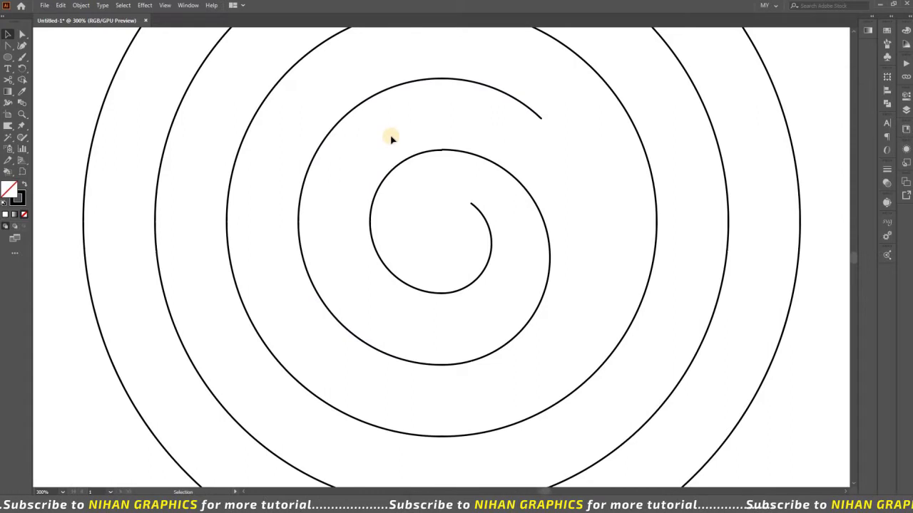
left_click(22, 33)
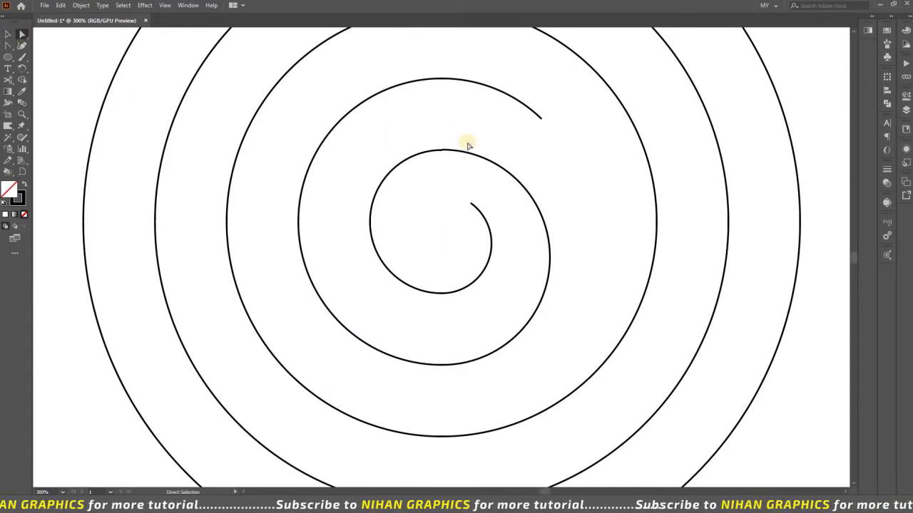
Average (Both) and join the endpoints where the innermost arcs meet at the top.
left_click(8, 34)
left_click(524, 183)
left_click(383, 180)
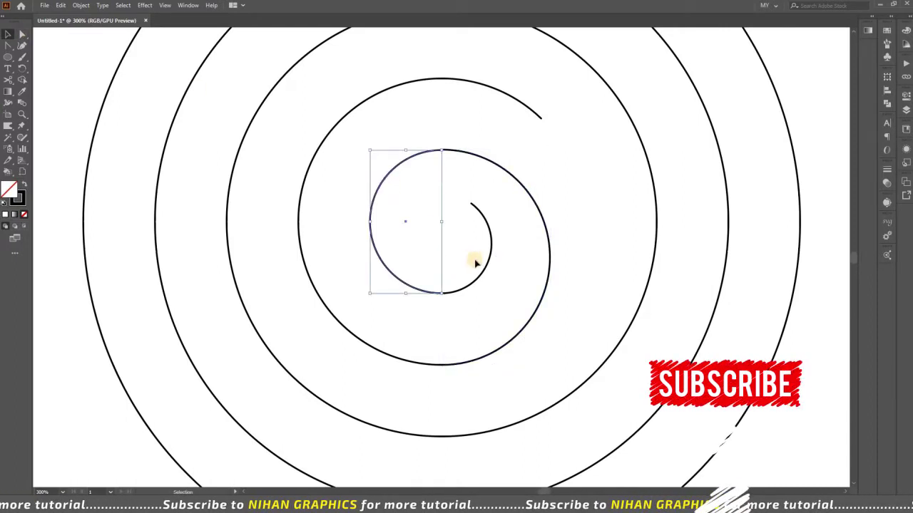
left_click(485, 267)
left_click(452, 132)
left_click(22, 34)
left_click_drag(461, 164, 422, 143)
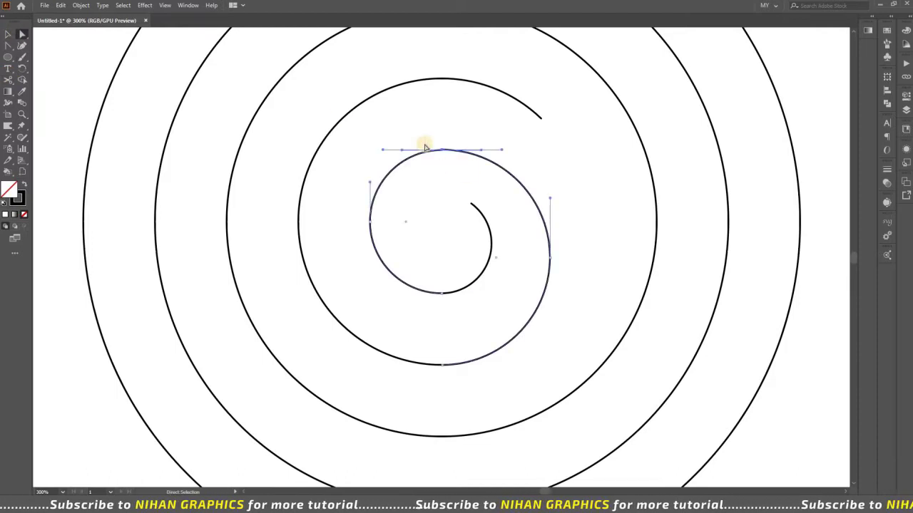
right_click(435, 139)
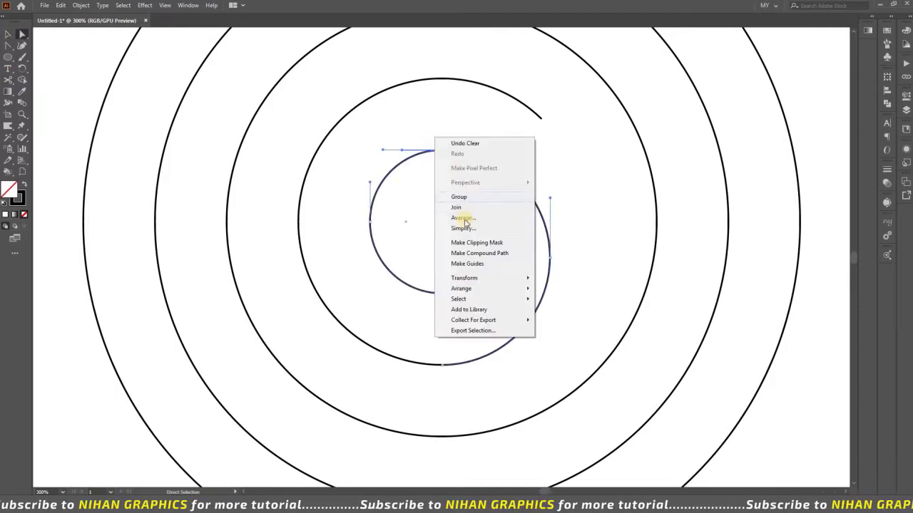
left_click(464, 217)
left_click(428, 253)
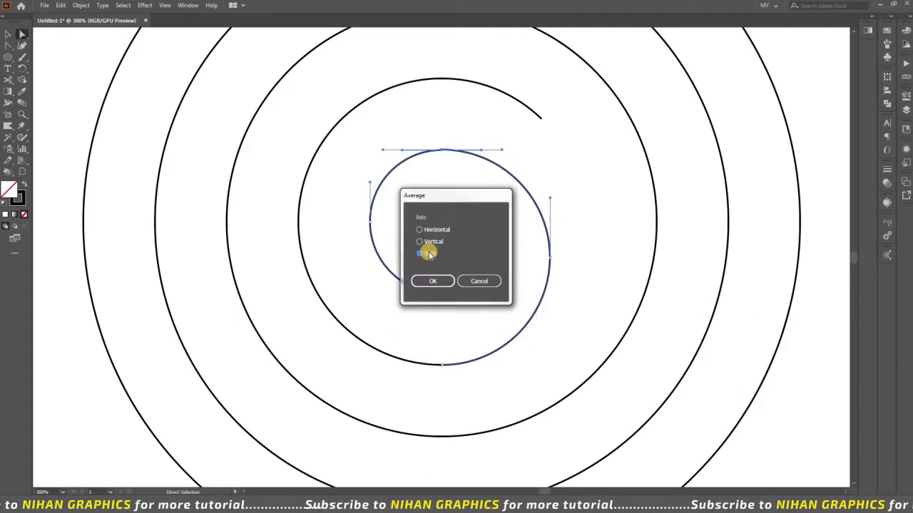
left_click(430, 280)
right_click(442, 137)
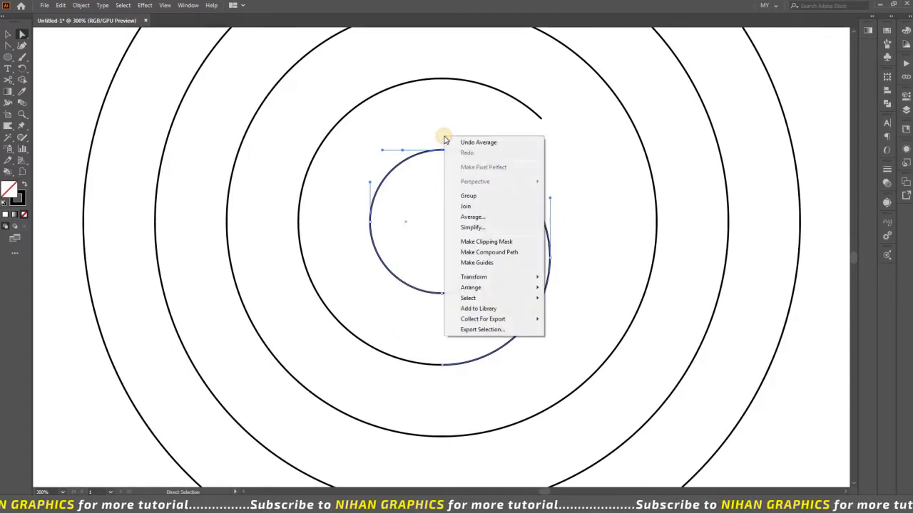
left_click(469, 207)
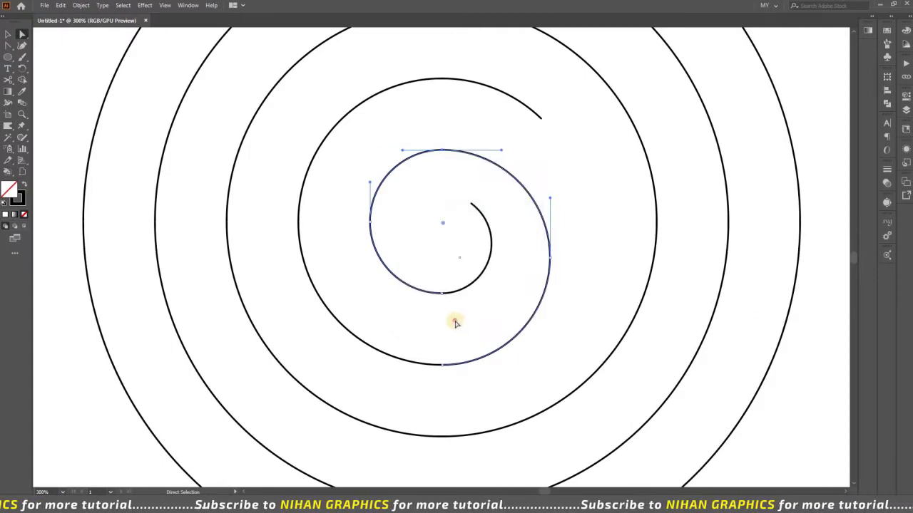
Average the remaining meeting endpoints, including the bottom, and join the arcs into one path.
right_click(427, 302)
left_click(451, 185)
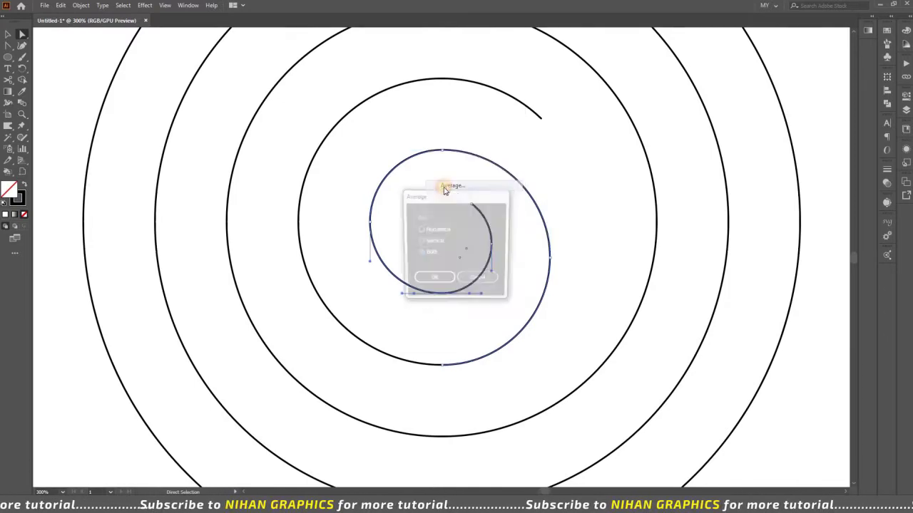
left_click(432, 281)
right_click(439, 295)
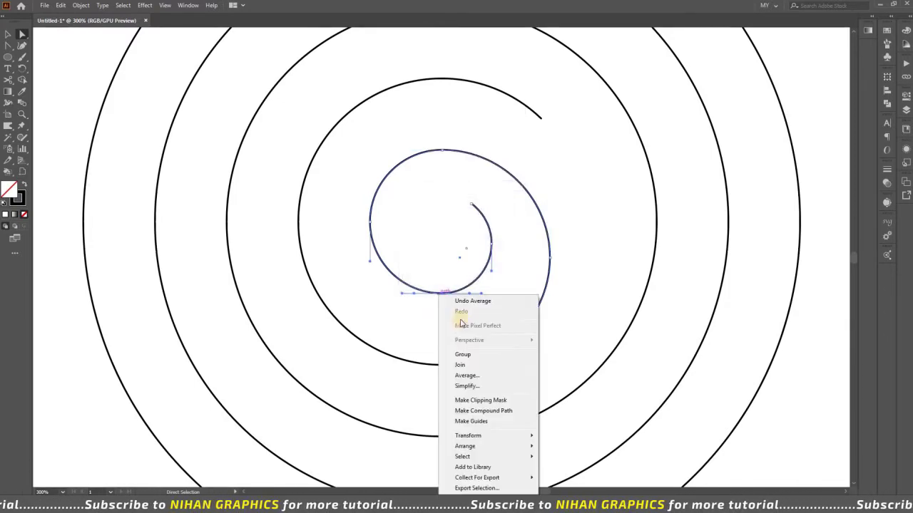
left_click_drag(416, 332, 442, 368)
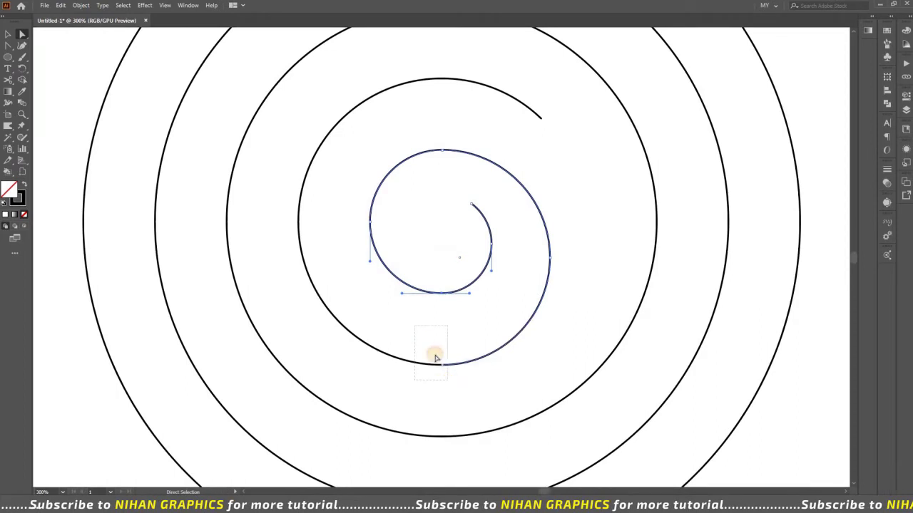
right_click(455, 385)
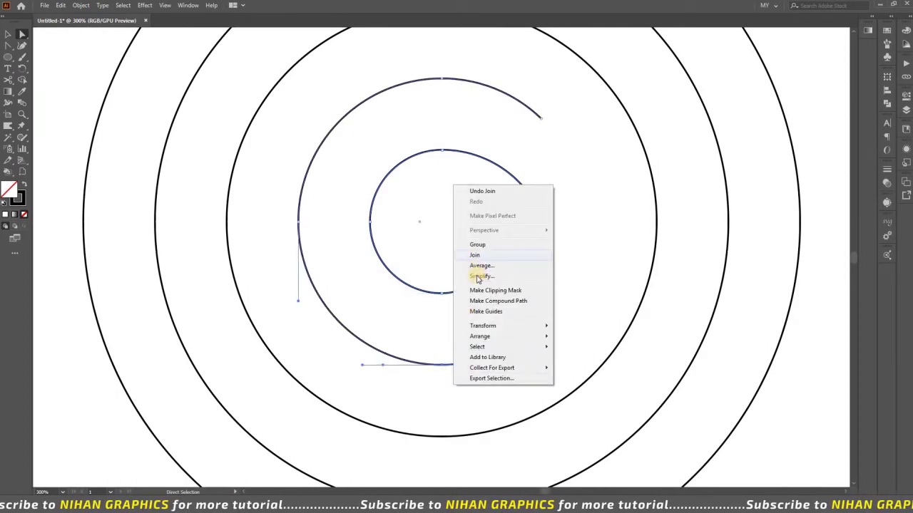
left_click(479, 269)
left_click(432, 280)
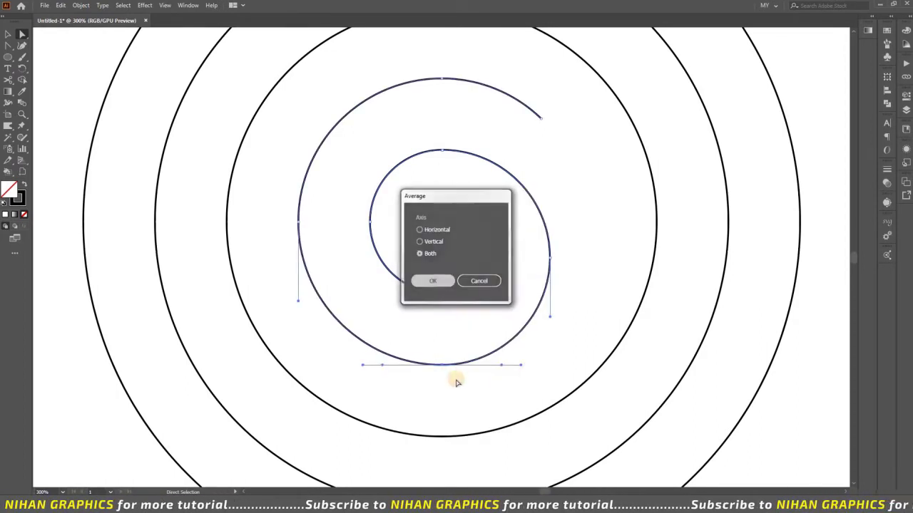
right_click(456, 377)
left_click(478, 249)
Select the spiral to confirm it is a single continuous path.
left_click(7, 34)
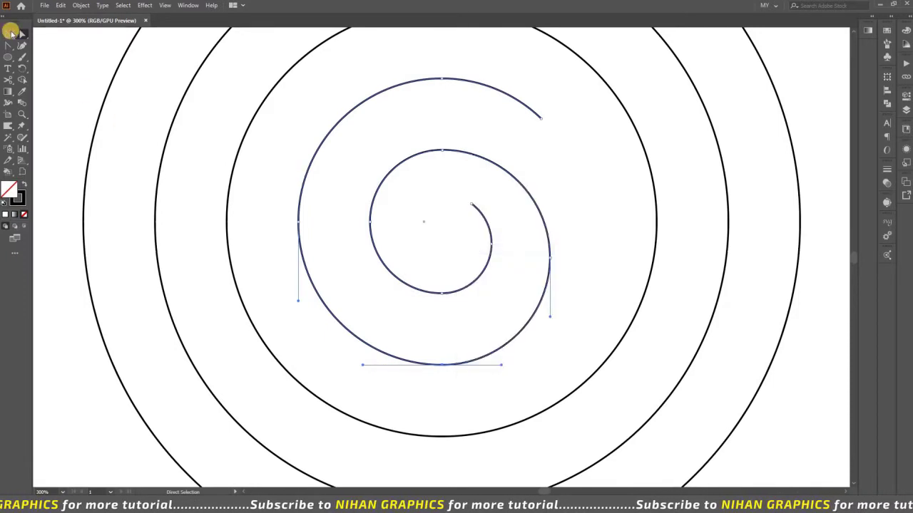
left_click(568, 143)
left_click(535, 116)
left_click(565, 240)
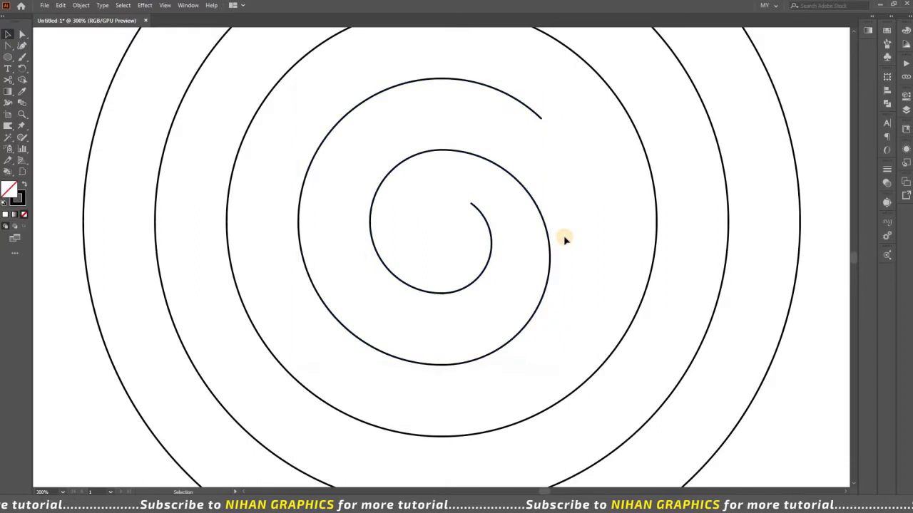
Set the inner spiral's stroke weight to 25 pt.
key("ctrl+minus")
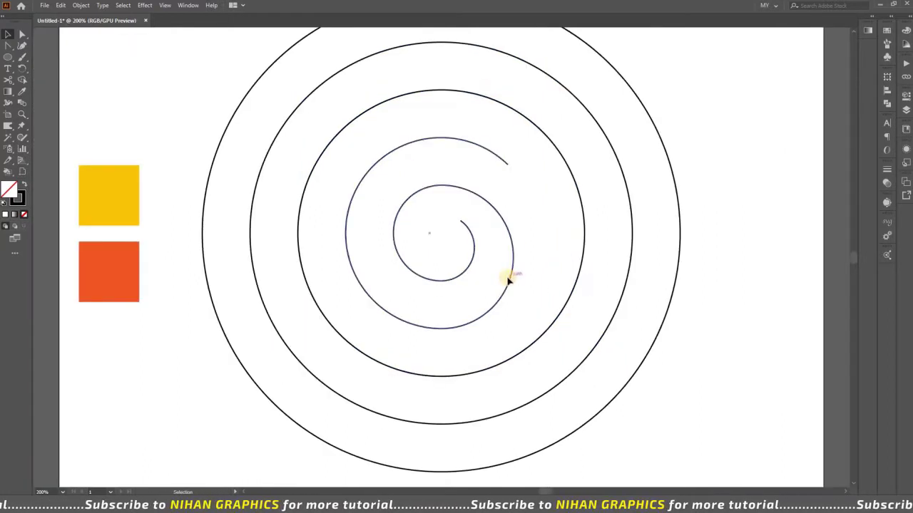
left_click(508, 278)
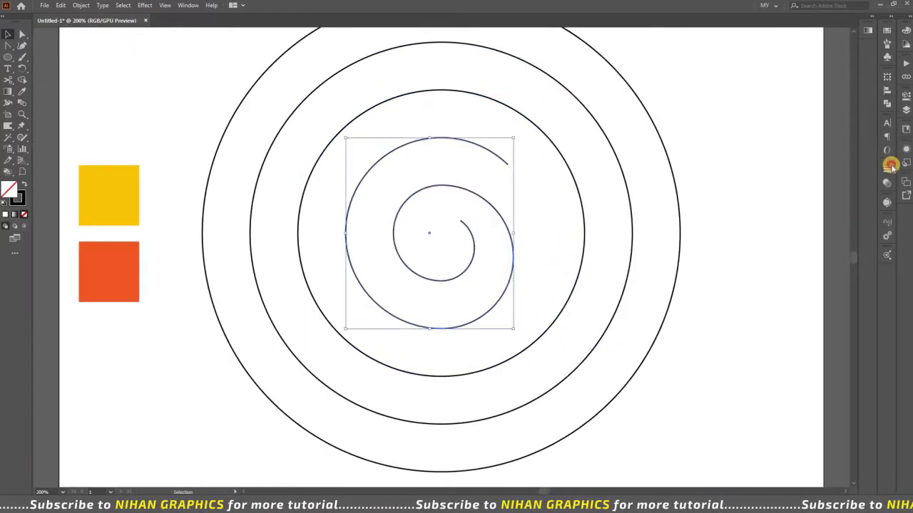
left_click(890, 166)
left_click(835, 180)
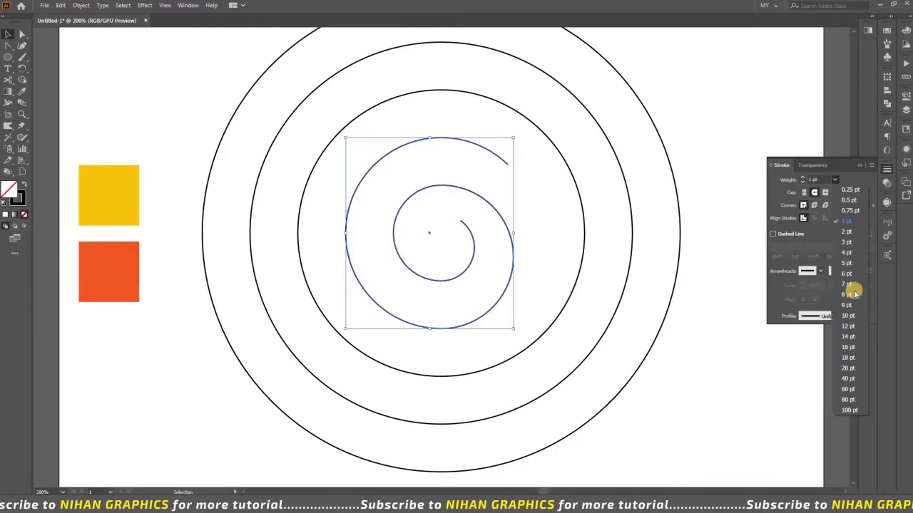
left_click(848, 378)
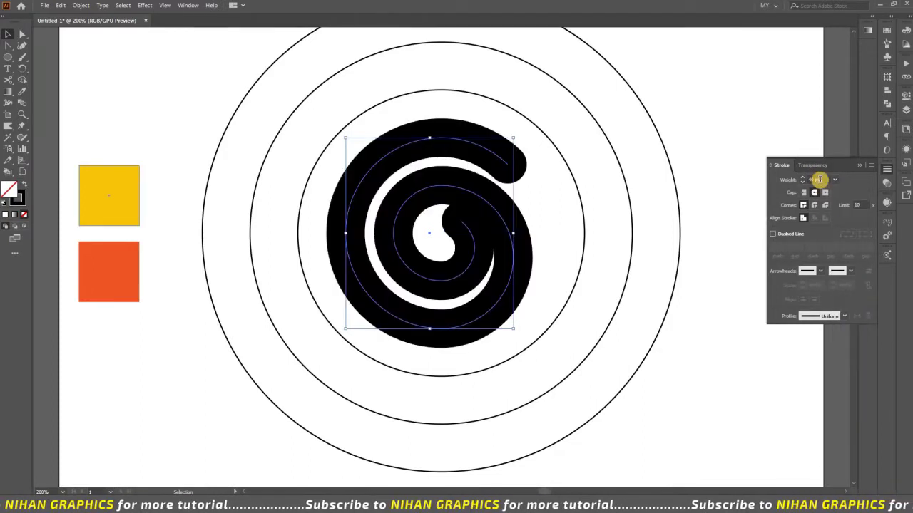
key("Return")
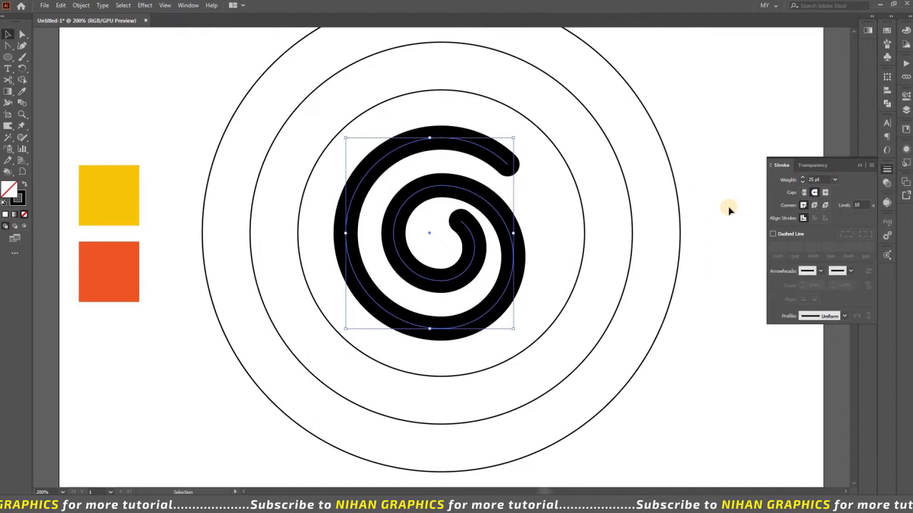
Apply Width Profile 1 so the spiral stroke tapers to points at both ends.
left_click(843, 319)
left_click(811, 349)
left_click(712, 364)
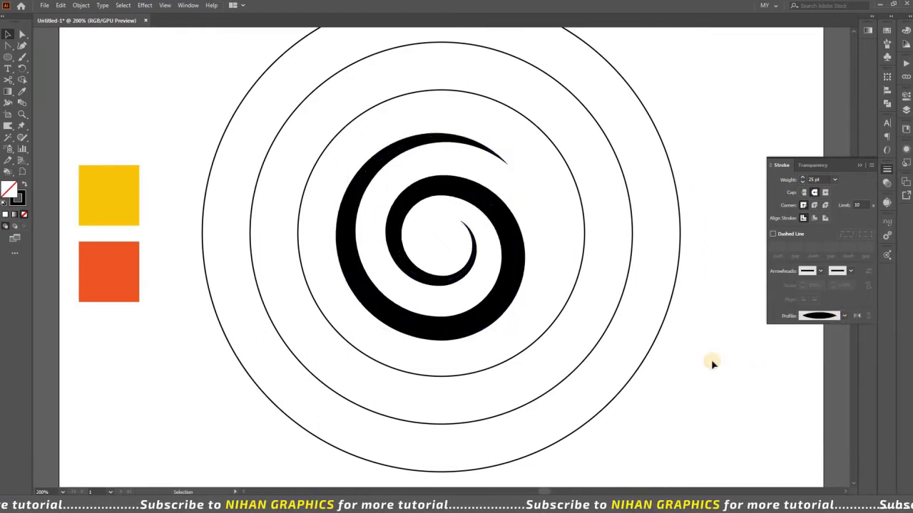
key("ctrl+plus")
key("ctrl+minus")
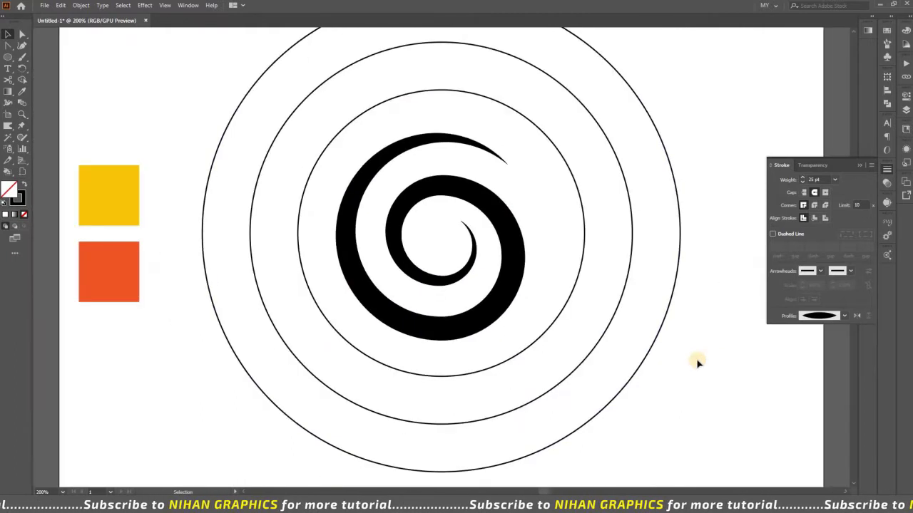
key("ctrl+plus")
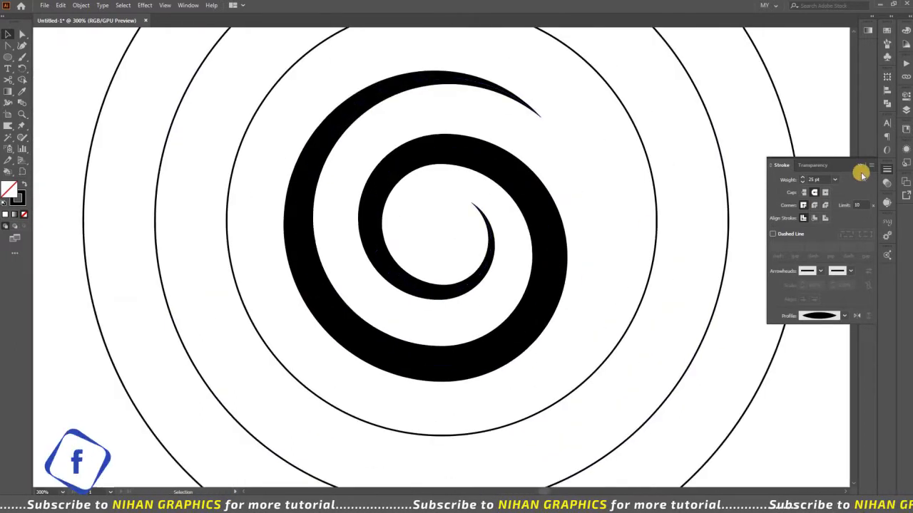
left_click(859, 165)
key("ctrl+minus")
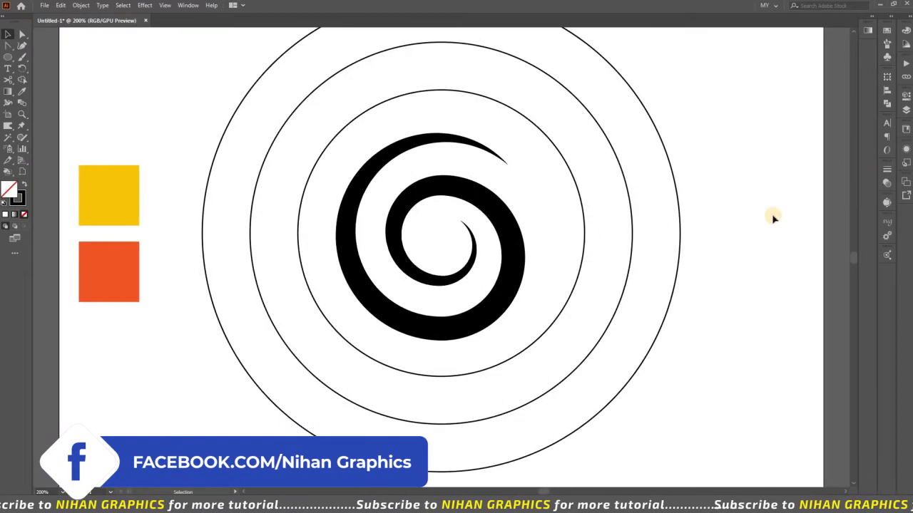
Draw a 25 × 25 px circle with the Ellipse tool.
left_click(8, 57)
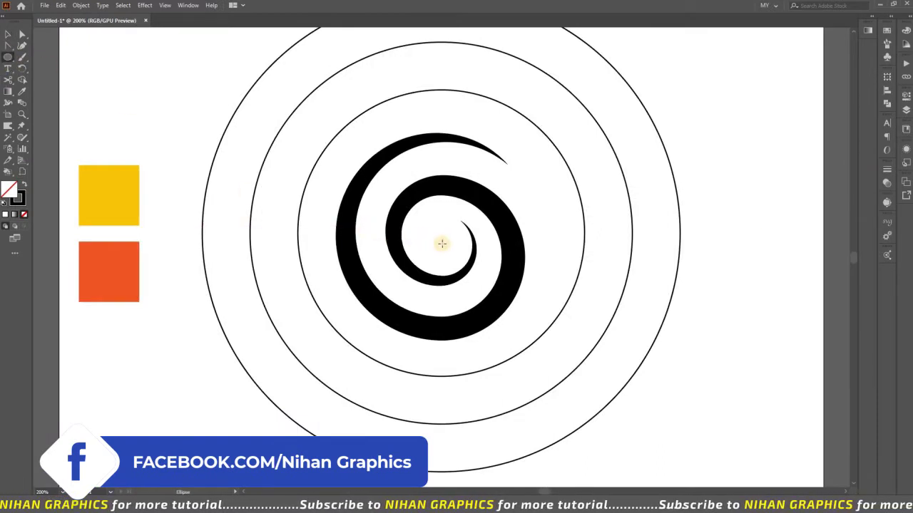
left_click(444, 242)
type("25")
key("Tab")
key("Return")
Centre the small circle horizontally and vertically on the spiral with the Align panel.
left_click(8, 34)
left_click(887, 89)
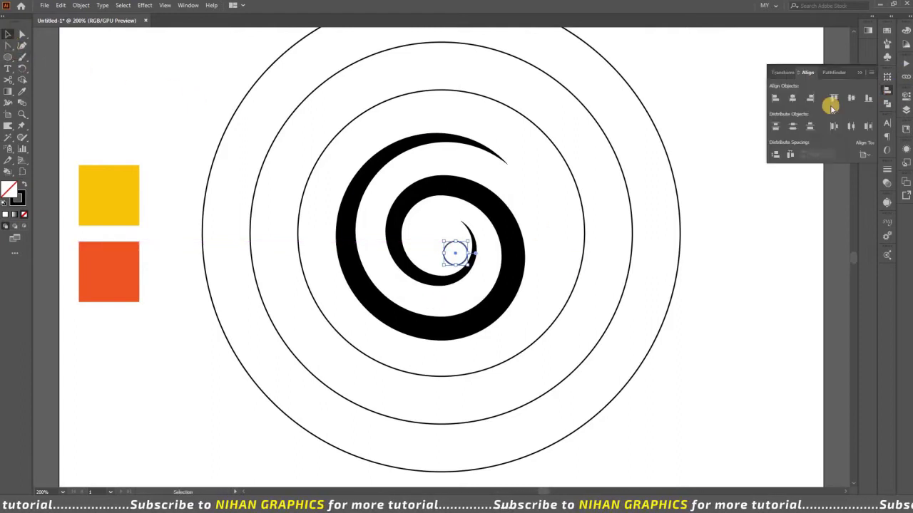
left_click(792, 98)
left_click(849, 98)
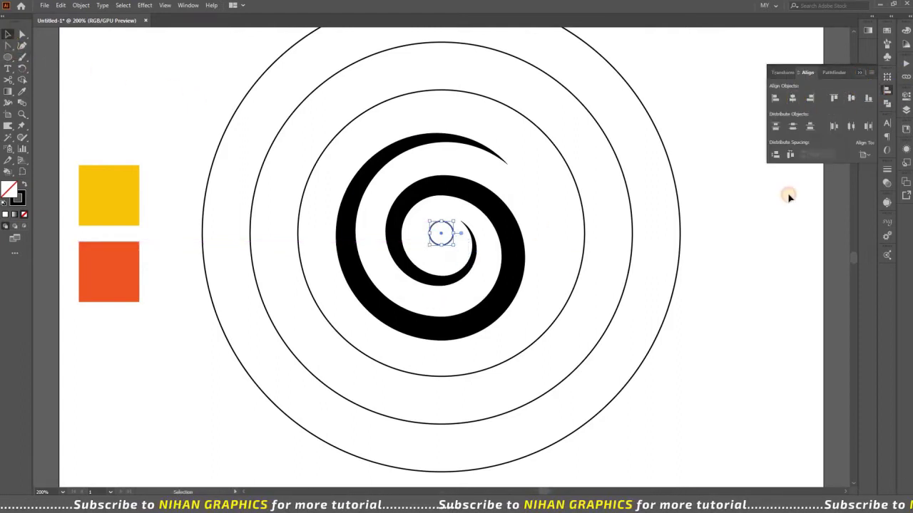
left_click(784, 198)
scroll(785, 197, "up", 1)
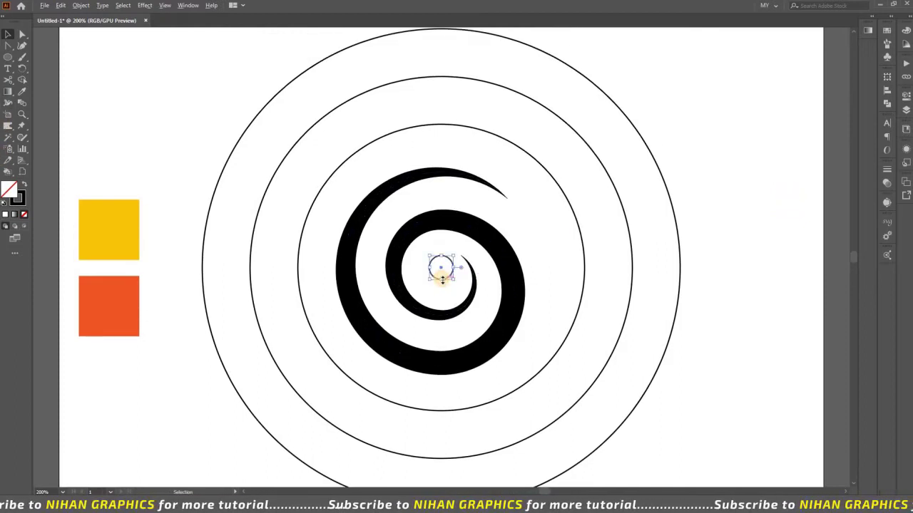
Copy the small circle straight up onto the ring and give it a black fill.
left_click_drag(442, 224, 443, 125)
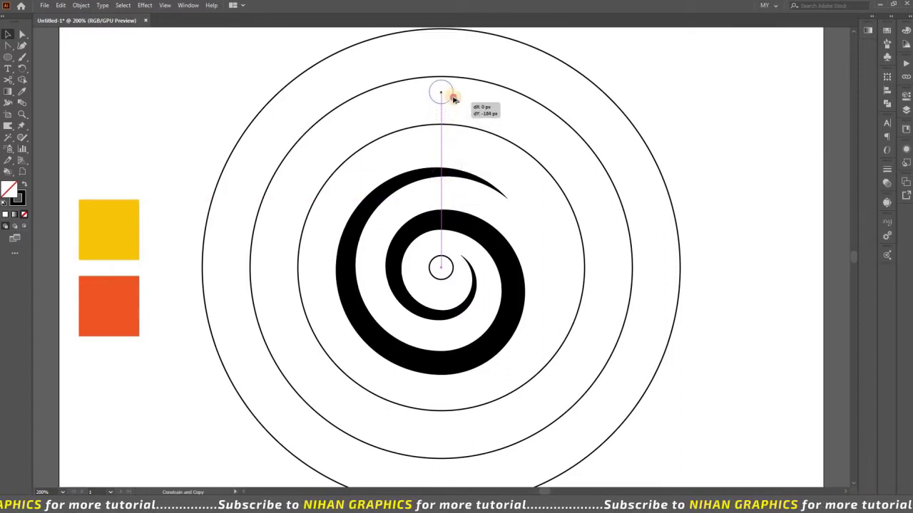
left_click_drag(443, 125, 464, 96)
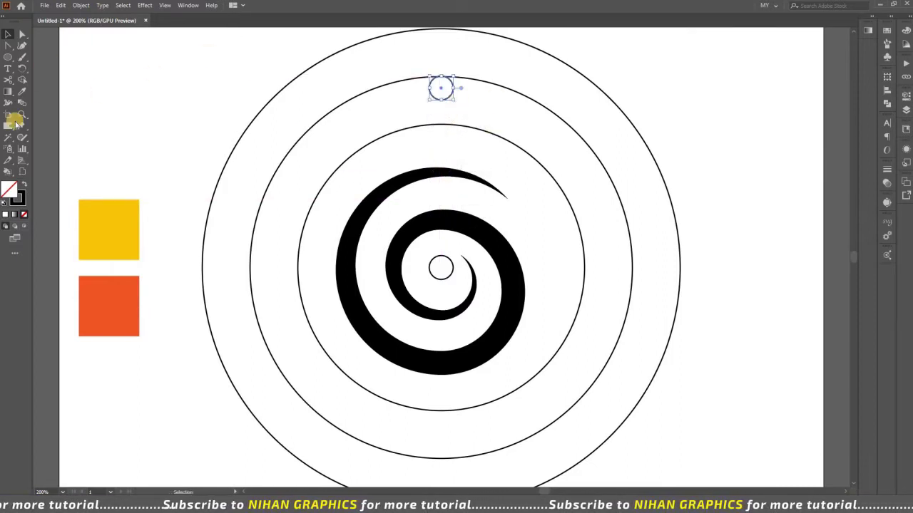
left_click(13, 174)
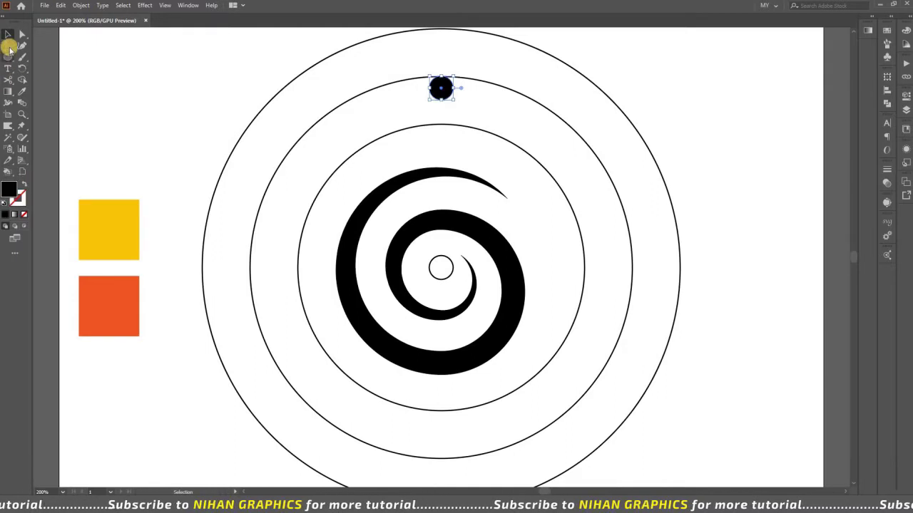
Convert the copy's bottom anchor into a sharp corner with the Anchor Point tool.
left_click_drag(8, 45, 52, 69)
left_click(55, 60)
left_click(441, 100)
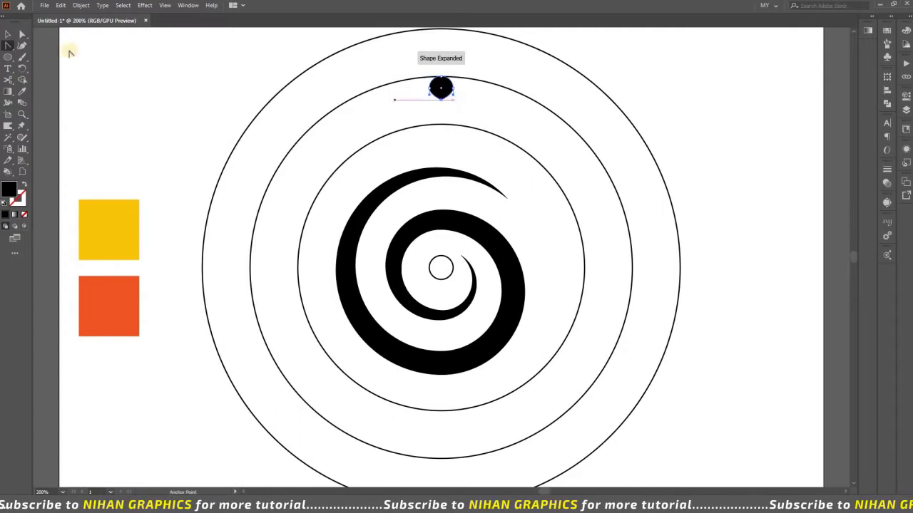
left_click(21, 35)
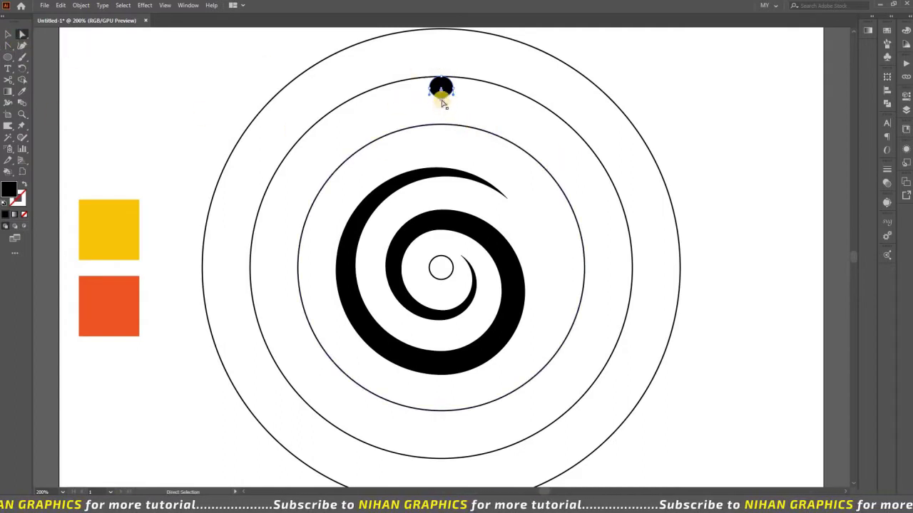
key("ctrl+equal")
key("ctrl+equal")
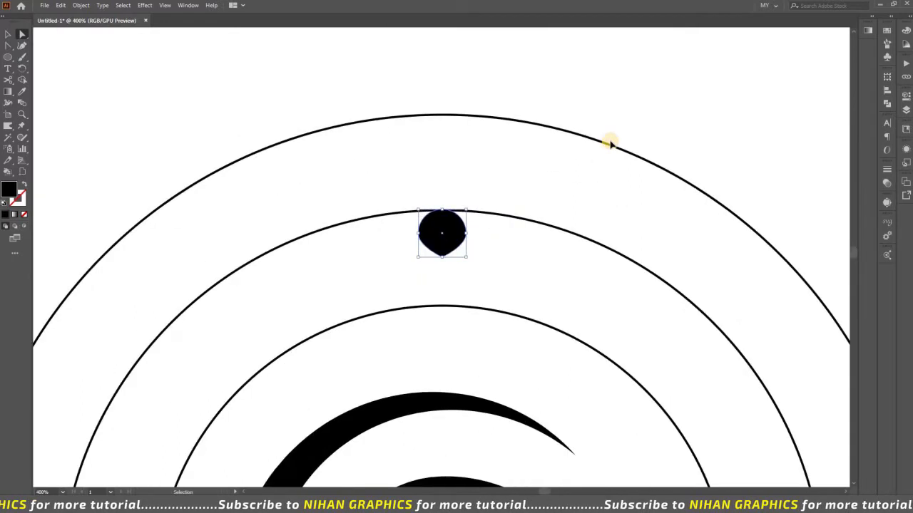
Nudge the black circle's bottom anchor down until its sharp tip touches the lower ring.
key("ctrl+equal")
left_click(441, 255)
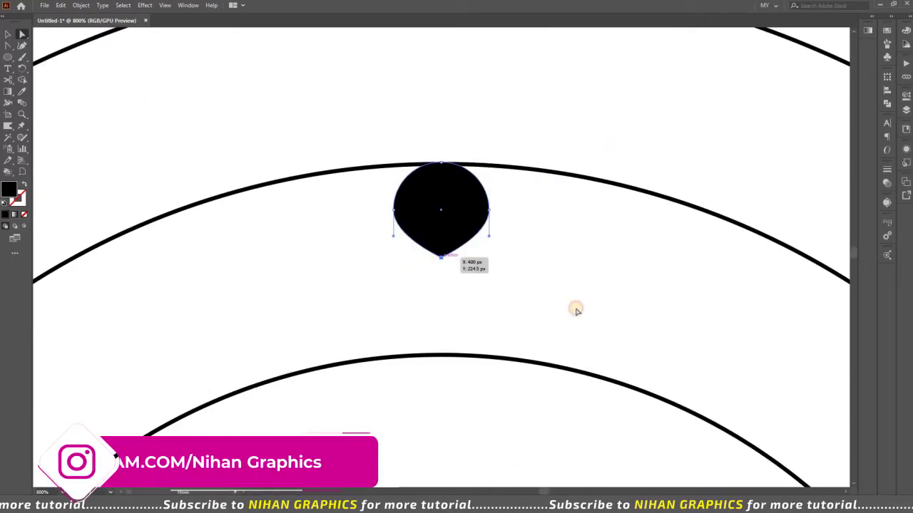
key("Down")
key("Down")
key("Down")
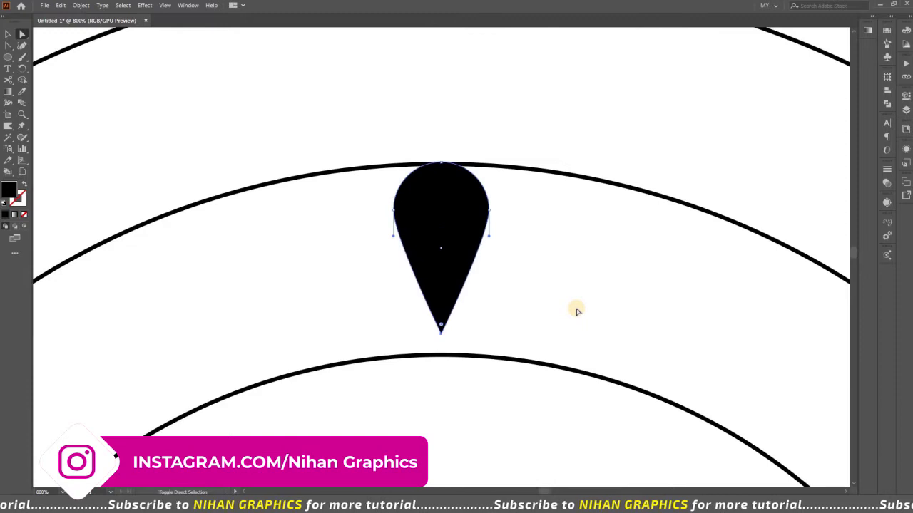
key("Down")
key("Down")
key("Down")
key("Up")
key("Up")
key("Up")
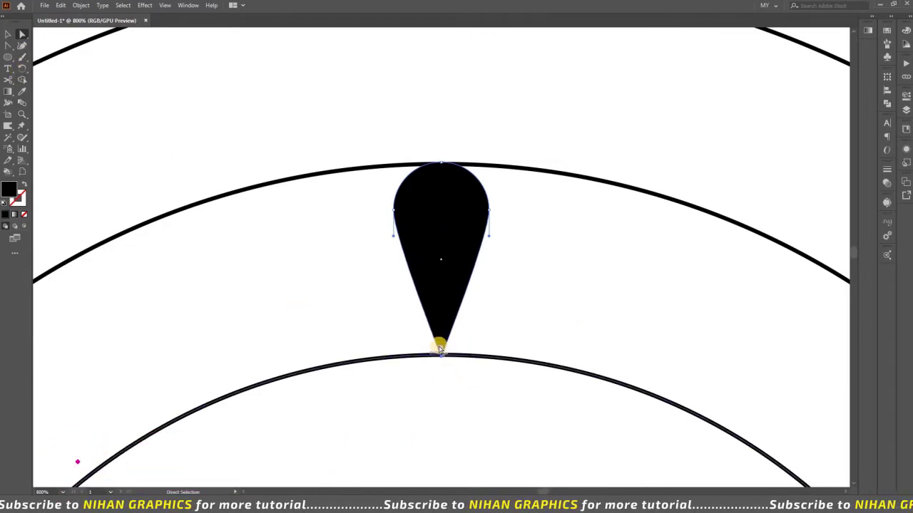
left_click_drag(439, 345, 430, 339)
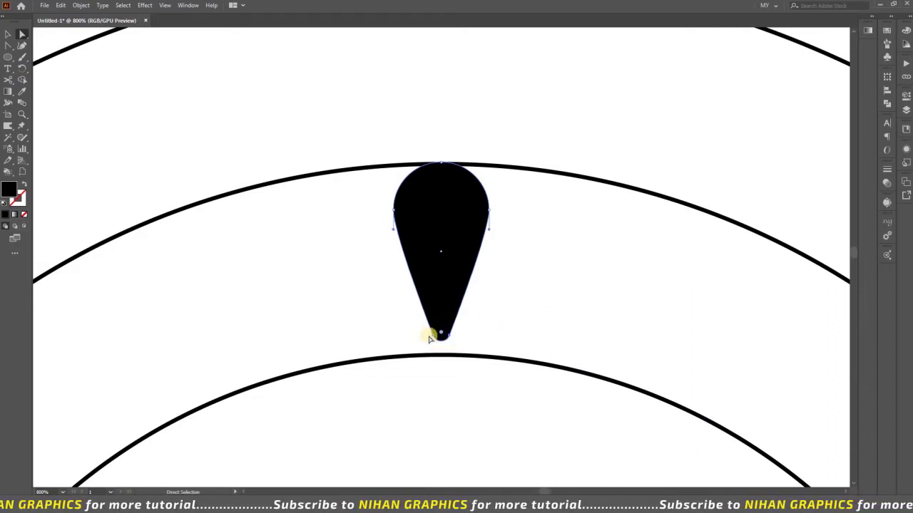
key("ctrl+z")
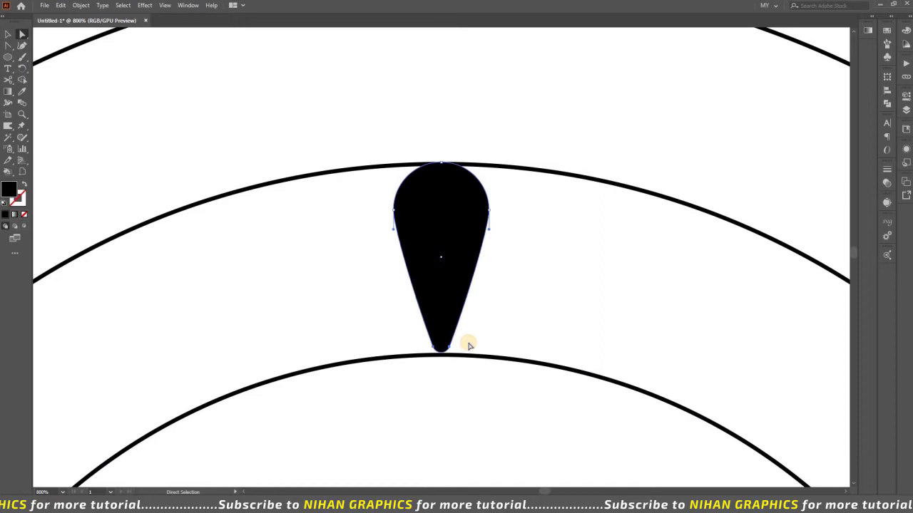
left_click(8, 34)
left_click(375, 113)
key("ctrl+minus")
key("ctrl+minus")
key("ctrl+minus")
key("ctrl+minus")
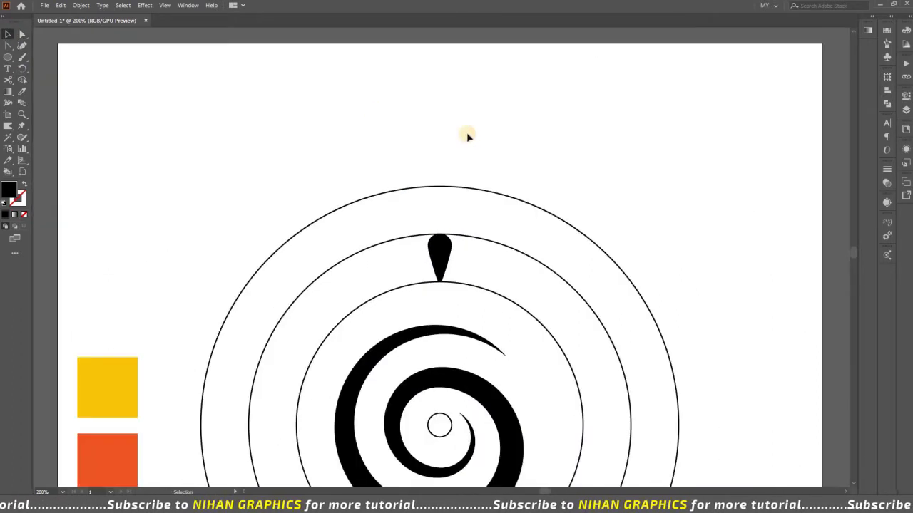
Make a 40° rotated copy of the teardrop around the spiral centre.
scroll(468, 136, "down", 2)
scroll(480, 109, "down", 1)
left_click(568, 221)
left_click(435, 127, "shift")
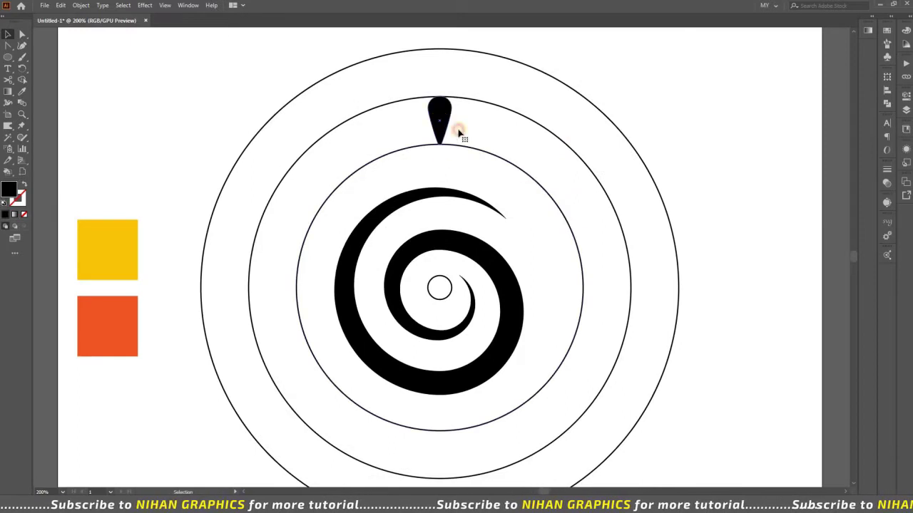
left_click_drag(23, 71, 54, 74)
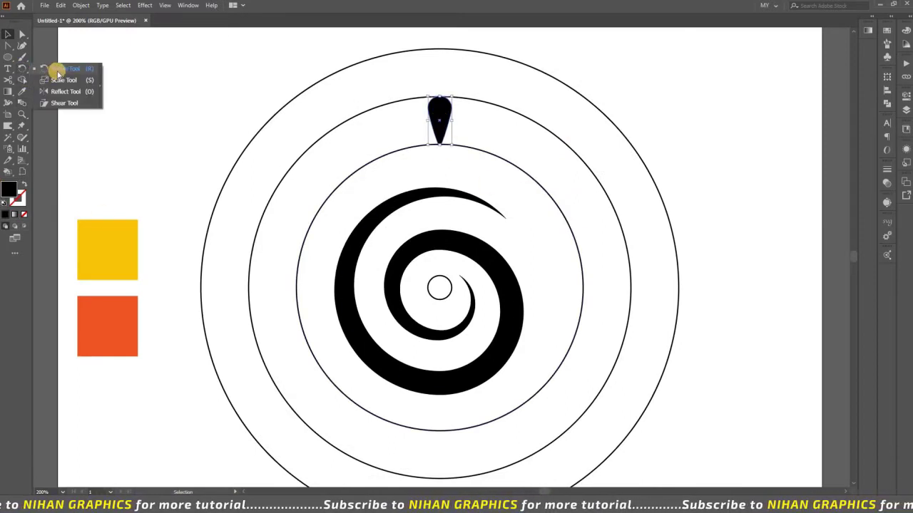
left_click(441, 287)
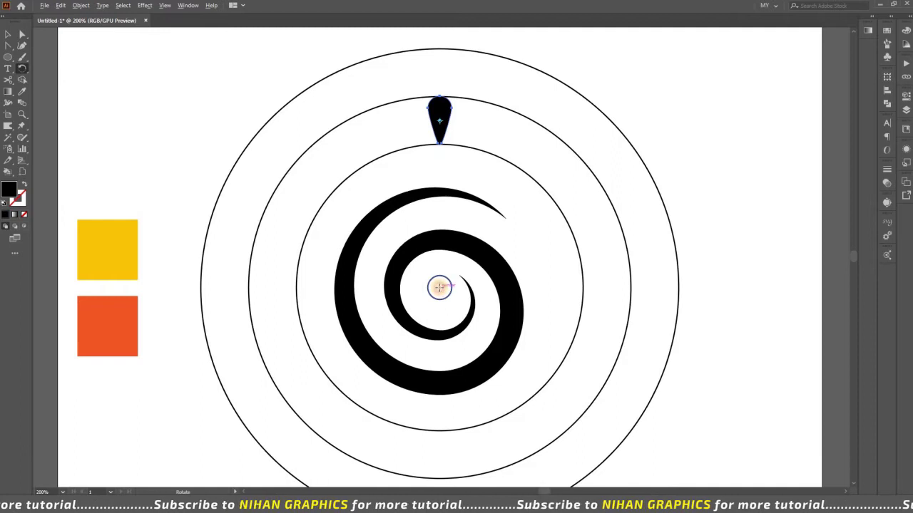
left_click(439, 287, "alt")
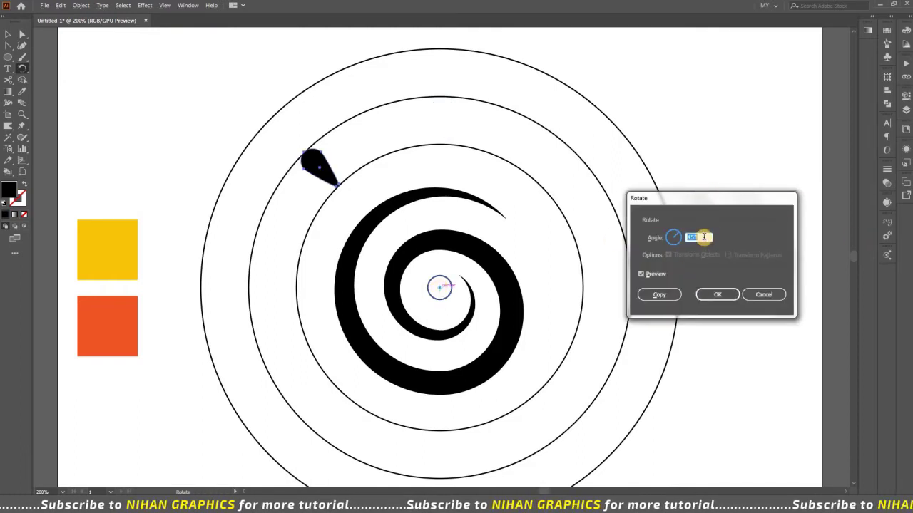
left_click(641, 274)
left_click(641, 274)
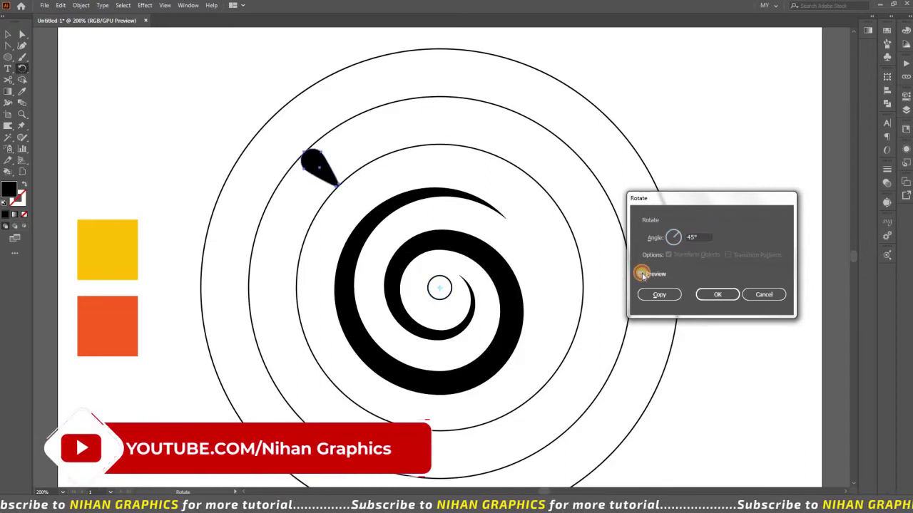
left_click(642, 275)
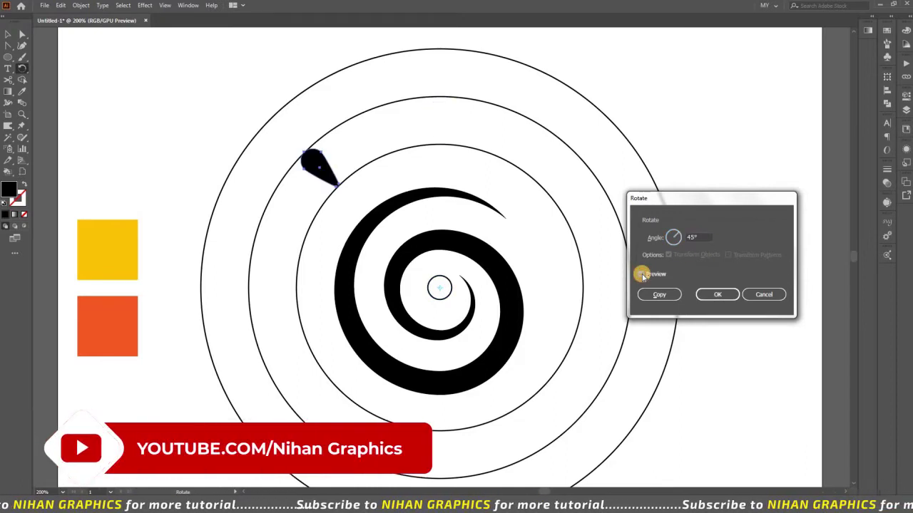
type("40")
left_click(651, 293)
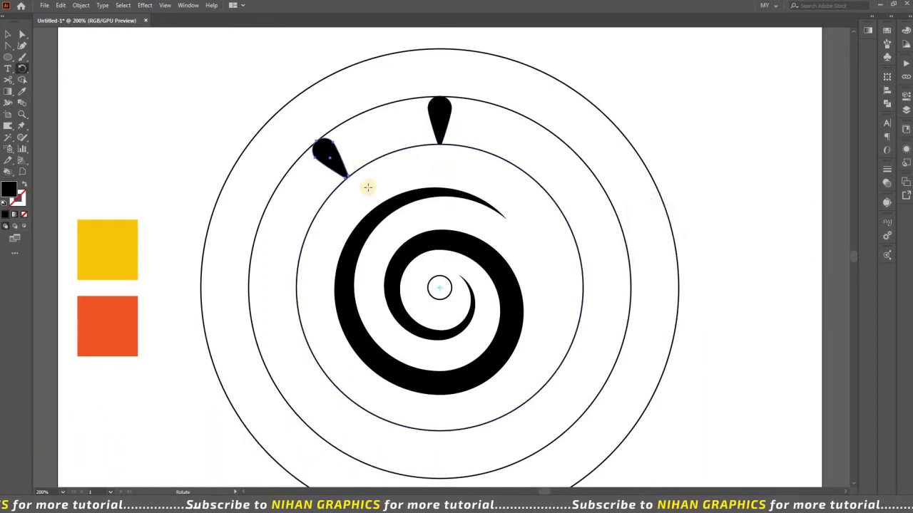
Repeat the 40° rotated copy with Ctrl+D to add more drops around the ring.
left_click(7, 33)
scroll(642, 179, "down", 1)
scroll(663, 175, "down", 1)
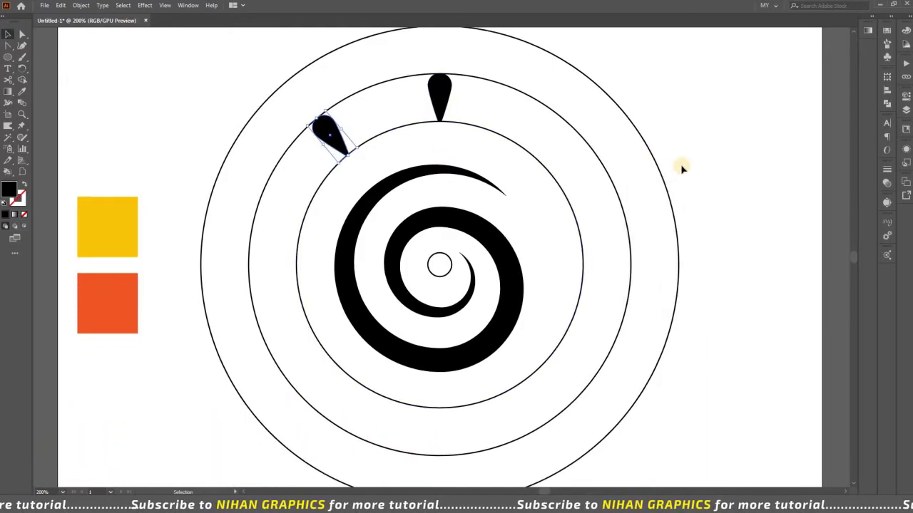
key("ctrl+d")
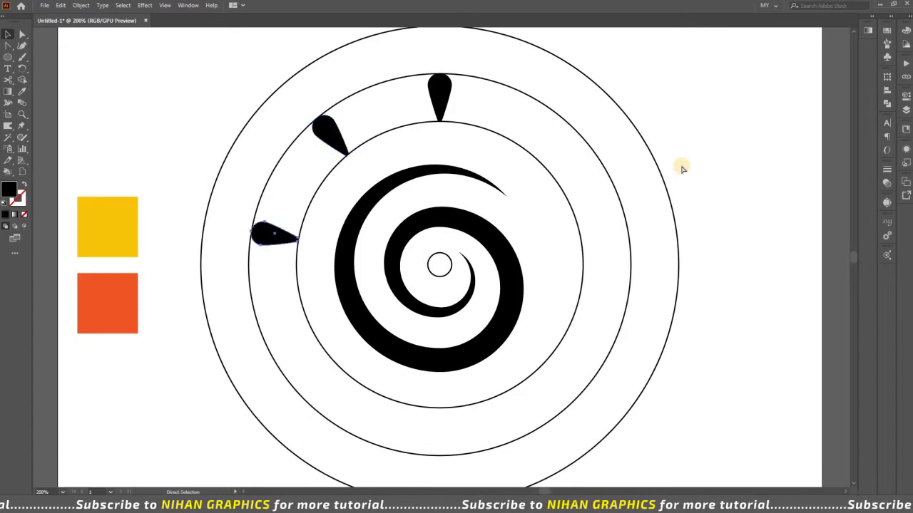
key("ctrl+d")
key("ctrl+d")
key("ctrl+d")
key("ctrl+d")
key("ctrl+d")
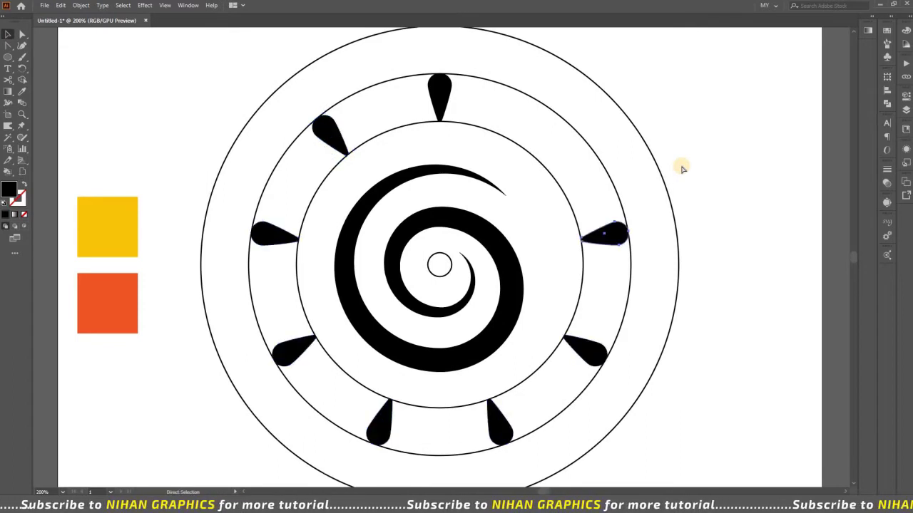
key("ctrl+d")
Check the ring of drops, selecting the bottom-left teardrop.
left_click(731, 136)
scroll(735, 158, "down", 1)
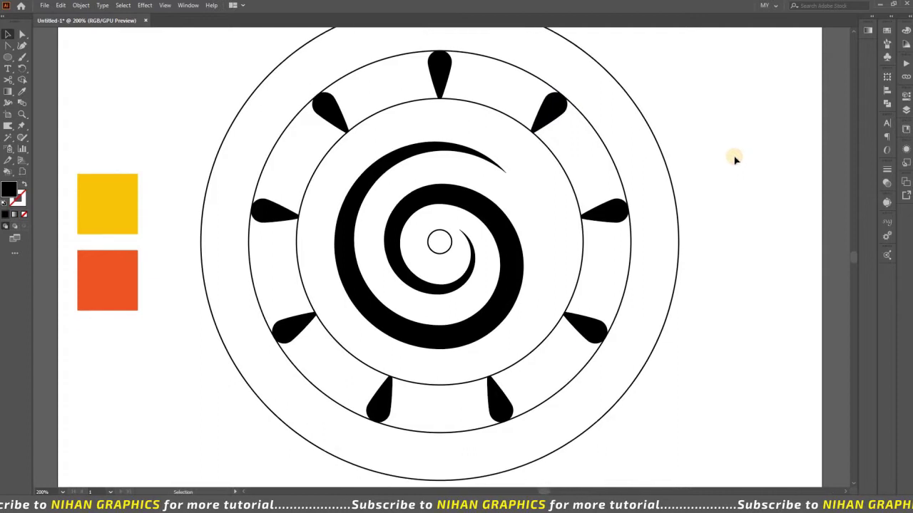
left_click(384, 414)
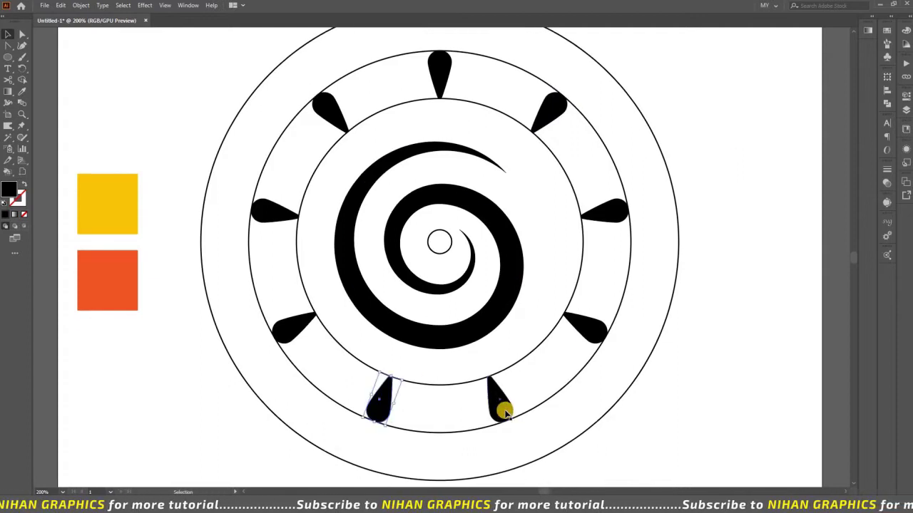
scroll(702, 349, "down", 1)
scroll(617, 390, "down", 2)
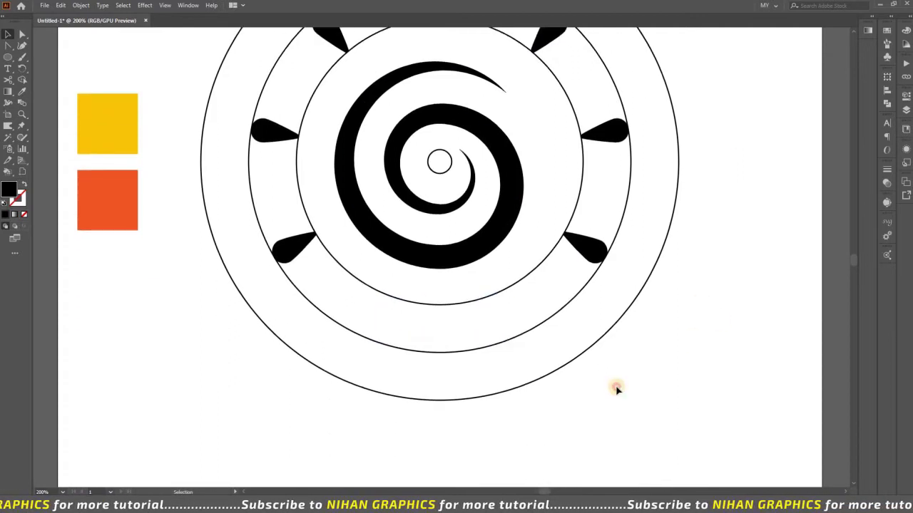
scroll(699, 328, "up", 1)
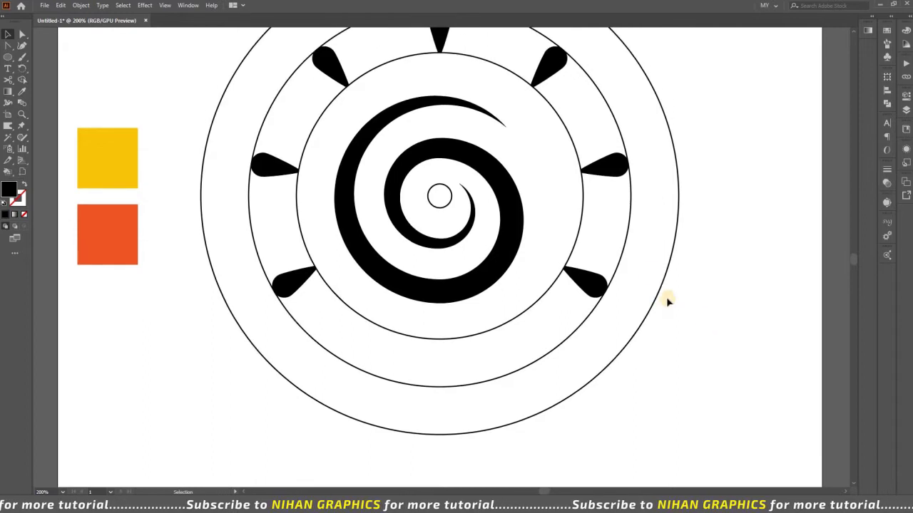
scroll(659, 280, "up", 1)
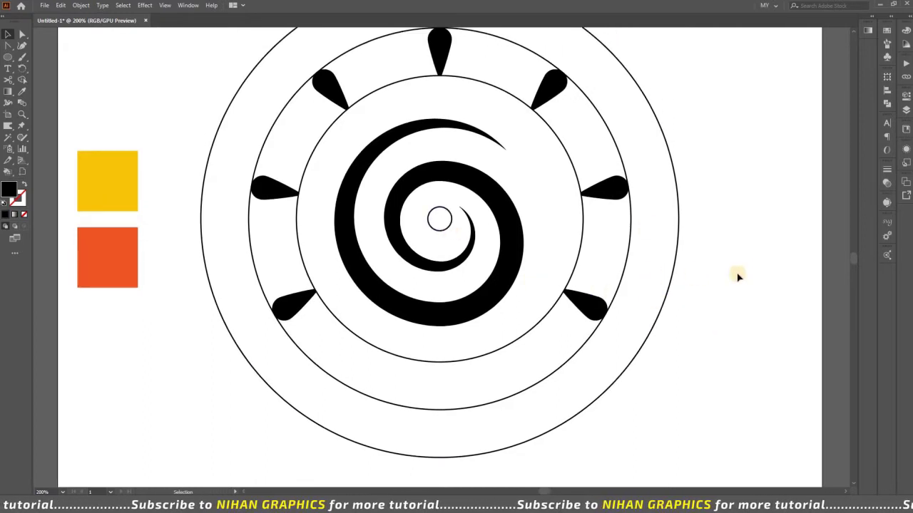
scroll(740, 255, "up", 1)
scroll(737, 247, "down", 1)
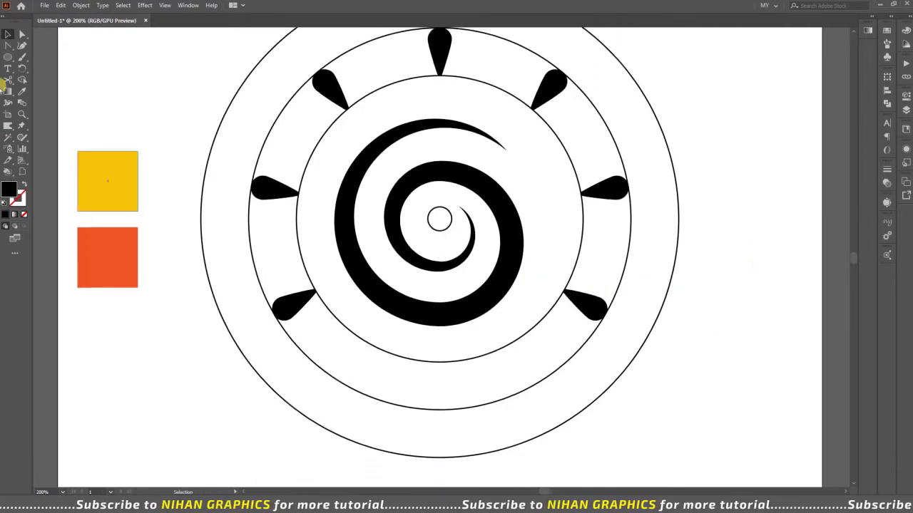
Draw a vertical line down from the spiral centre with no fill and black stroke.
left_click(8, 57)
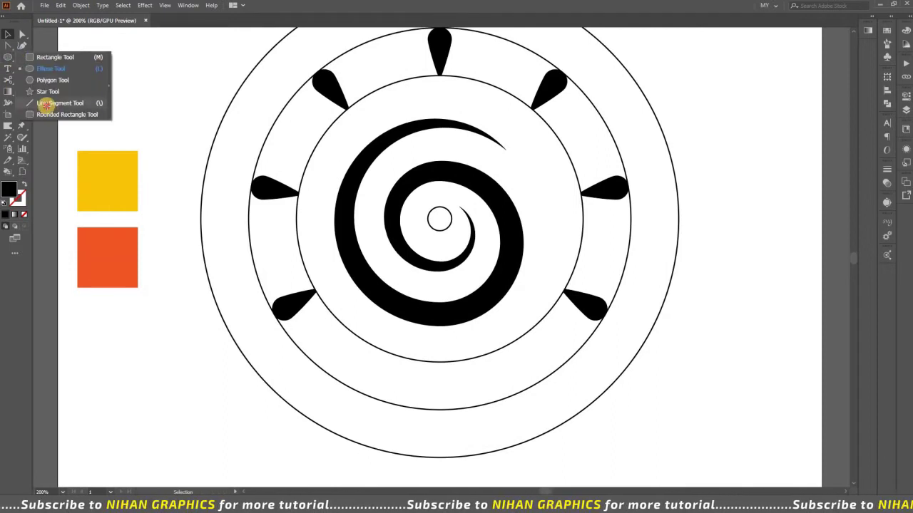
left_click_drag(439, 218, 439, 474)
left_click(25, 182)
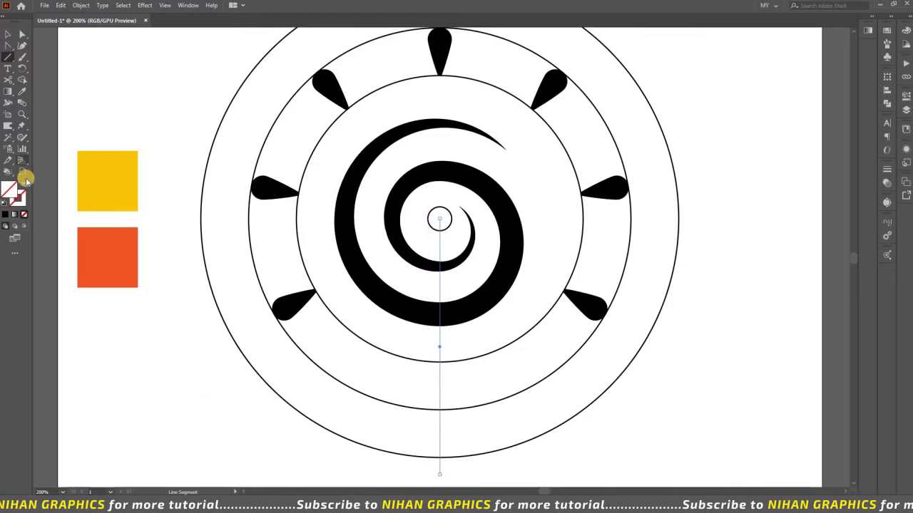
left_click(17, 197)
left_click(5, 214)
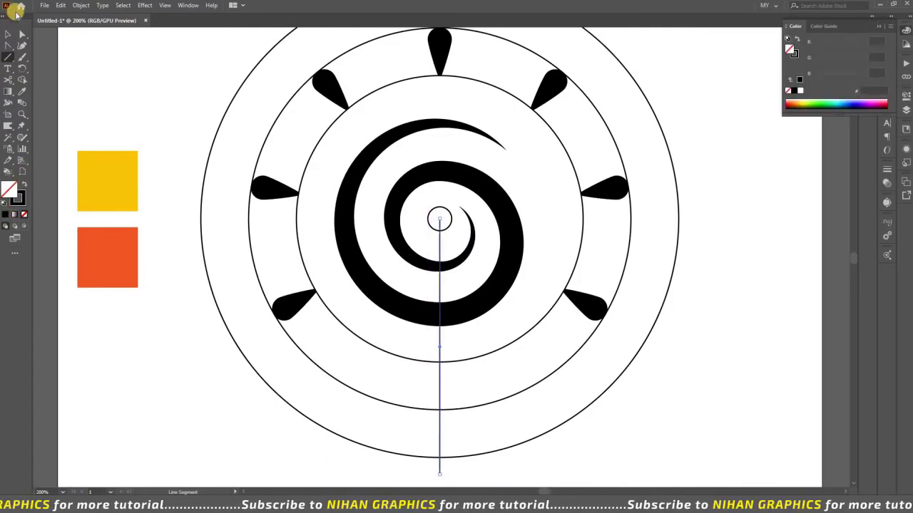
left_click(8, 33)
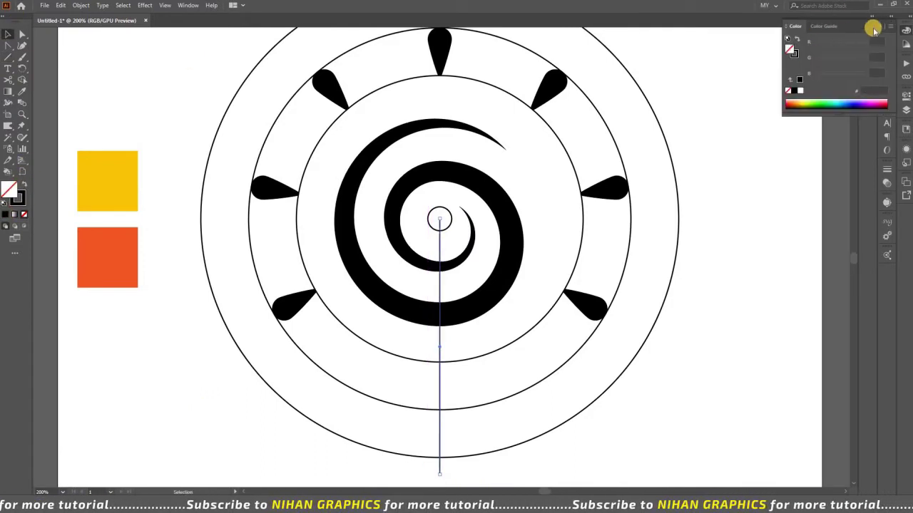
Rotate the line to 70° in the Properties panel.
left_click(906, 94)
left_click(906, 94)
left_click(825, 158)
left_click(834, 200)
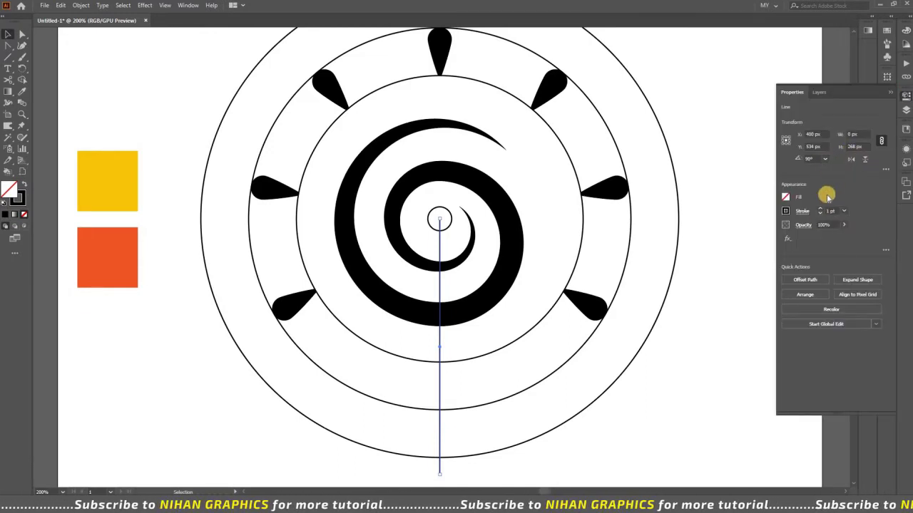
key("Return")
Move the tilted line 33 px to the right.
left_click(423, 326)
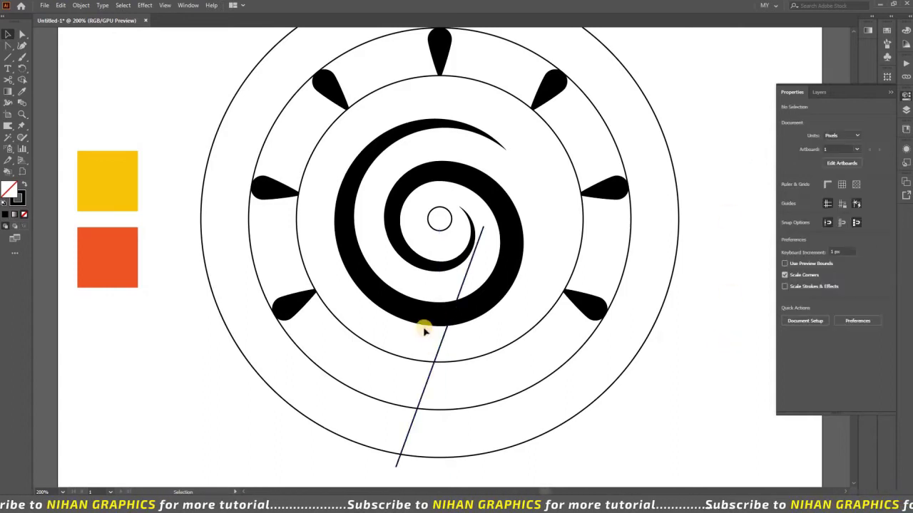
mouse_move(436, 350)
left_mouse_down()
mouse_move(485, 352)
mouse_move(472, 347)
left_mouse_up()
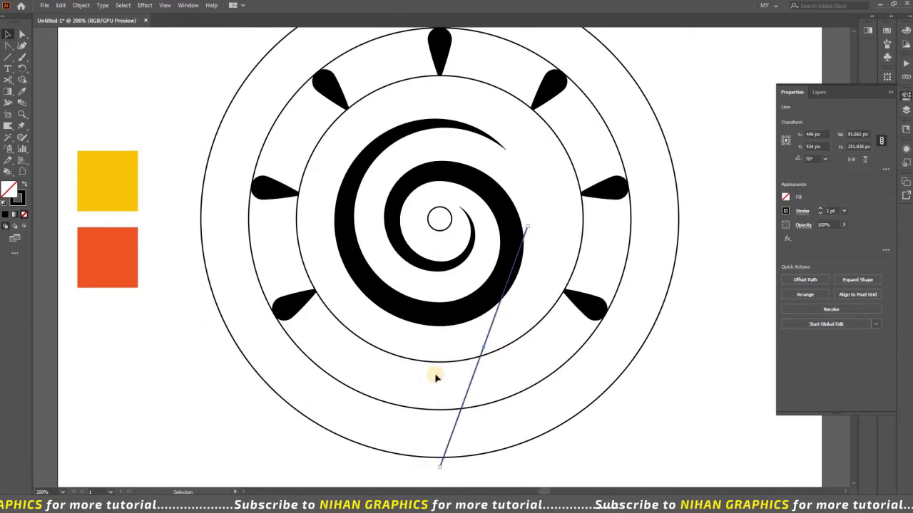
scroll(455, 454, "down", 2)
left_click(449, 447)
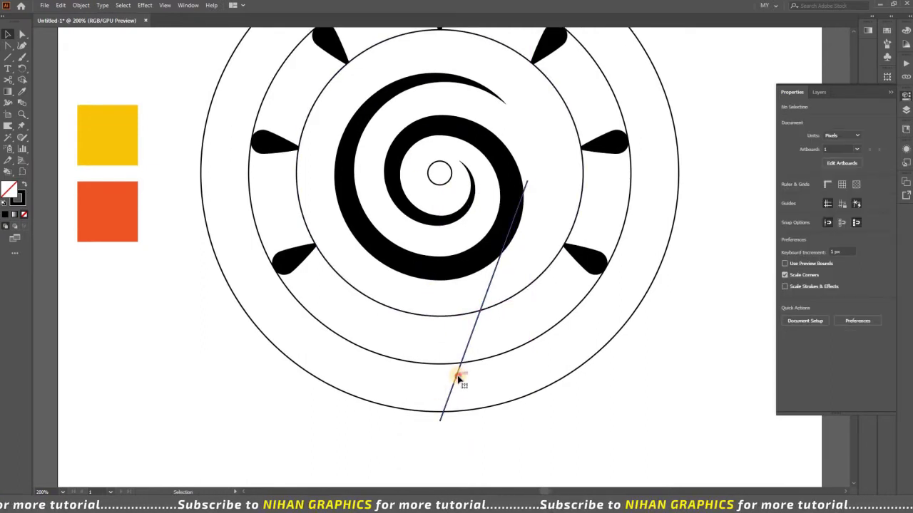
left_click(456, 392)
Make a vertically reflected copy of the line and move it left so the bottoms meet.
right_click(455, 393)
mouse_move(484, 331)
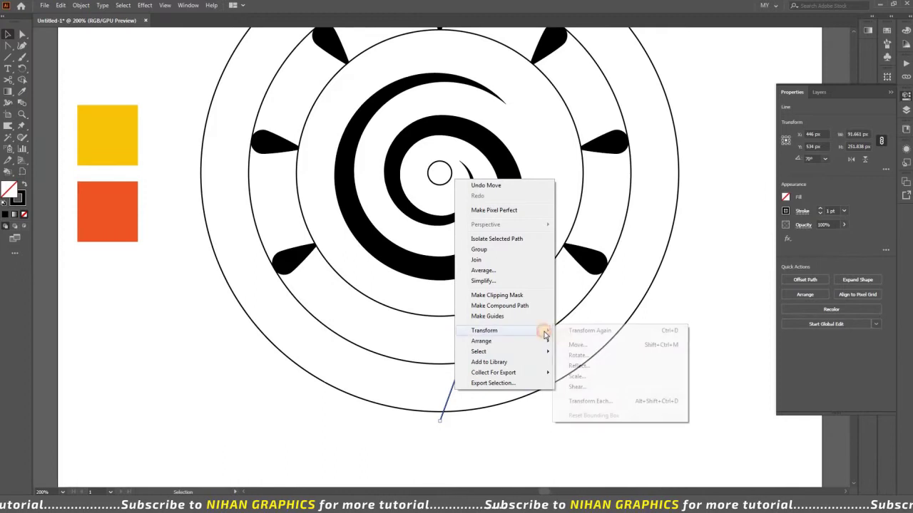
left_click(576, 367)
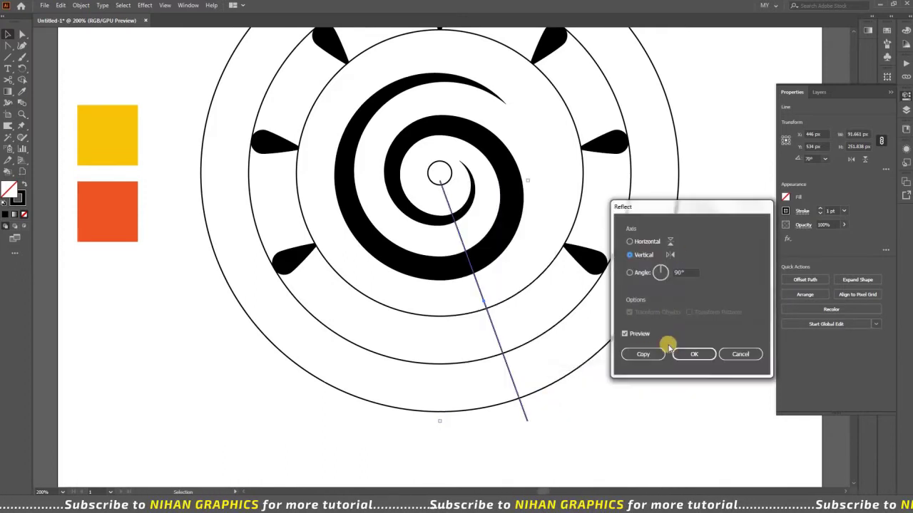
left_click(647, 355)
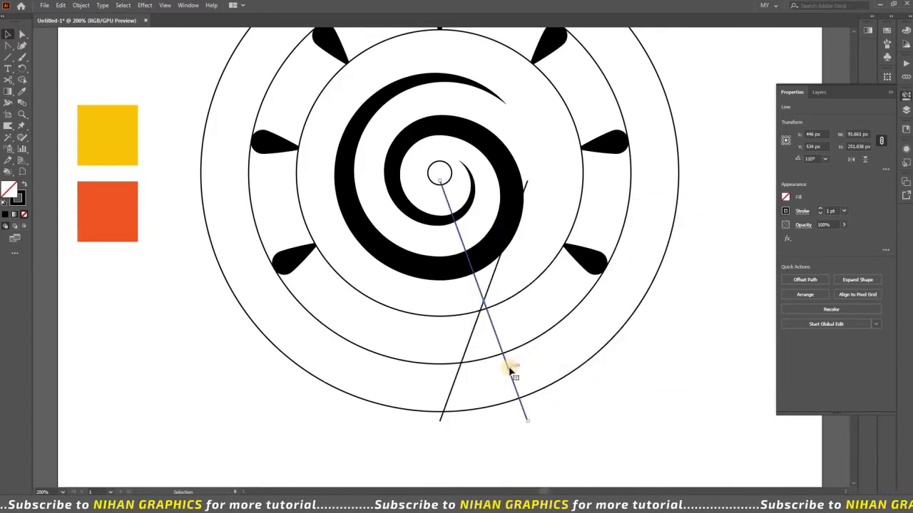
left_click_drag(510, 371, 424, 376)
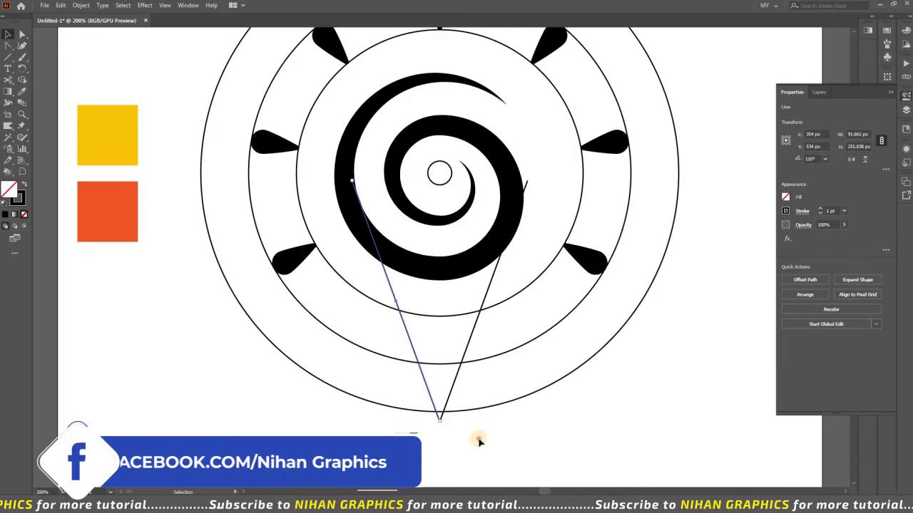
Fine-tune the pair, undoing the left line's move and nudging the right line right.
left_click(421, 391)
left_click(425, 387)
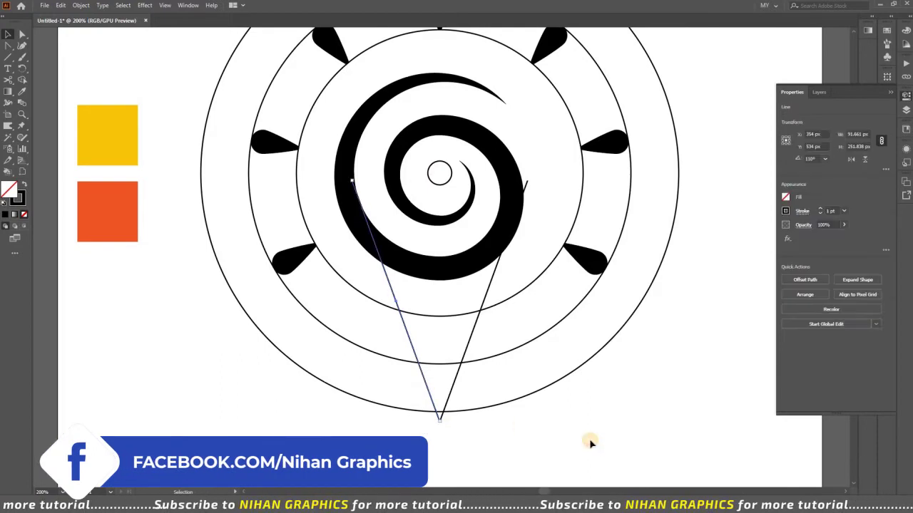
key("ctrl+z")
left_click(452, 379)
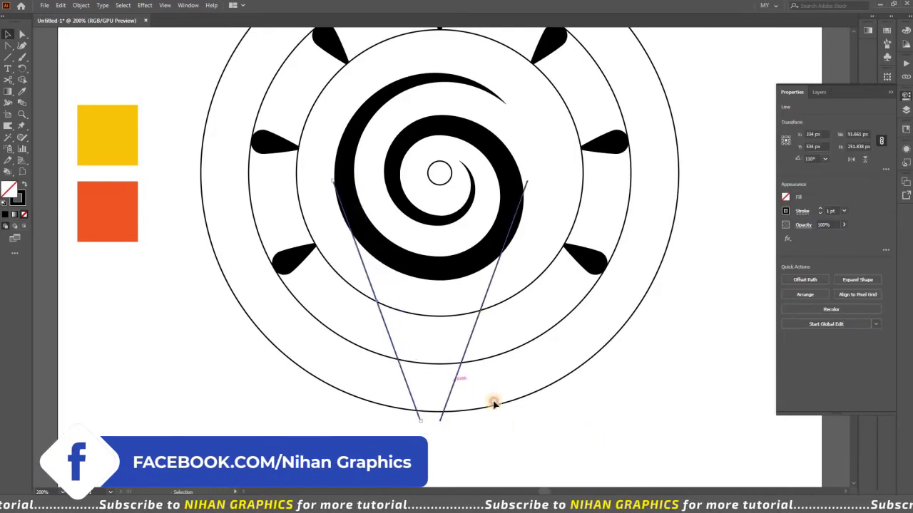
key("shift+Right")
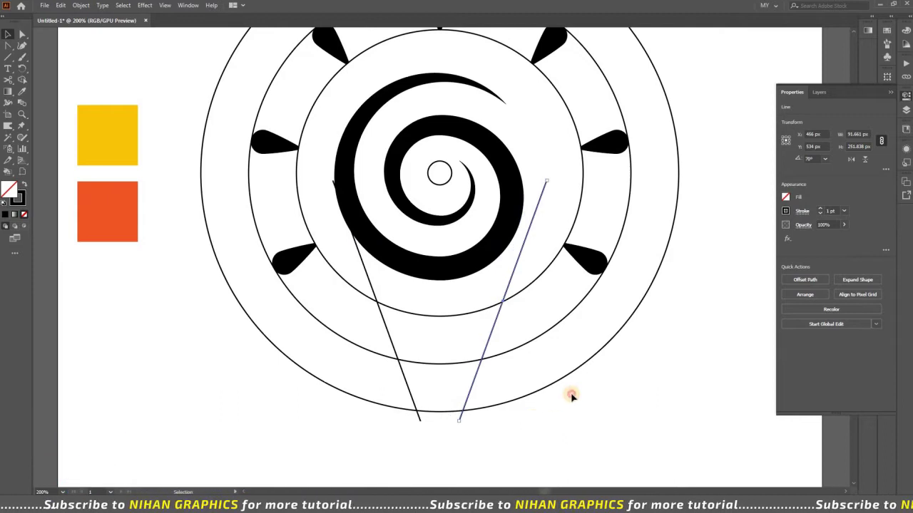
left_click(570, 396)
scroll(573, 398, "down", 1)
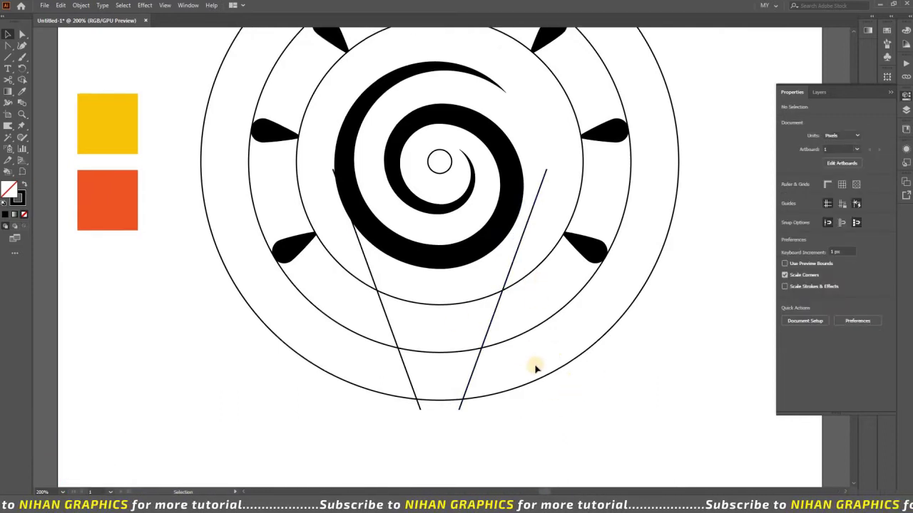
Cut the inner circle with Scissors at both cone-line intersections.
left_click(8, 34)
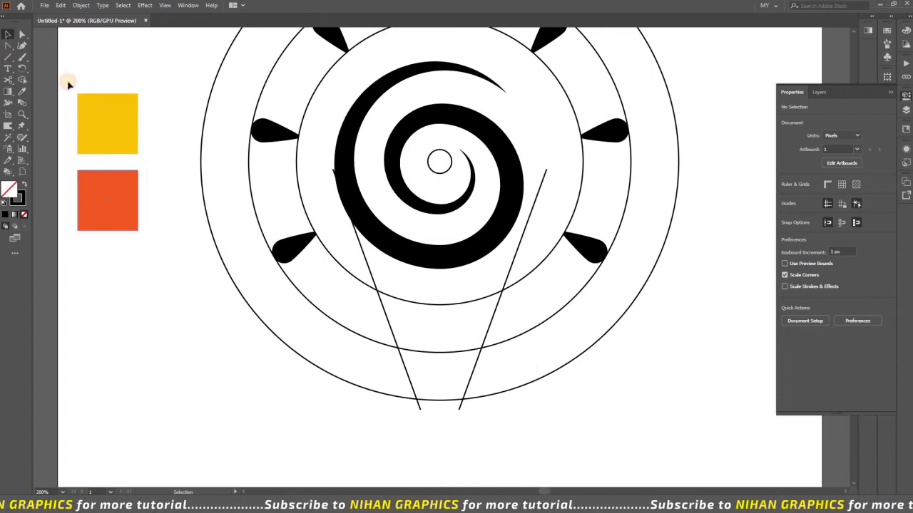
left_click(451, 305)
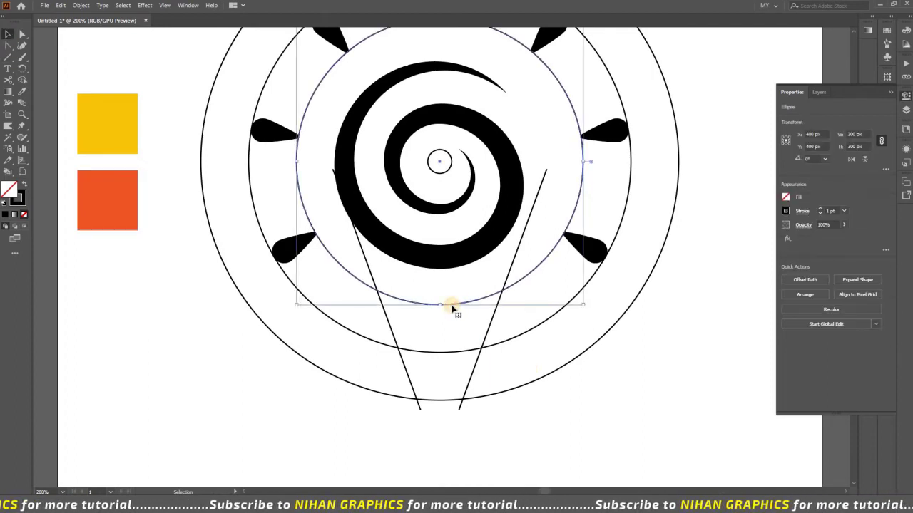
key("c")
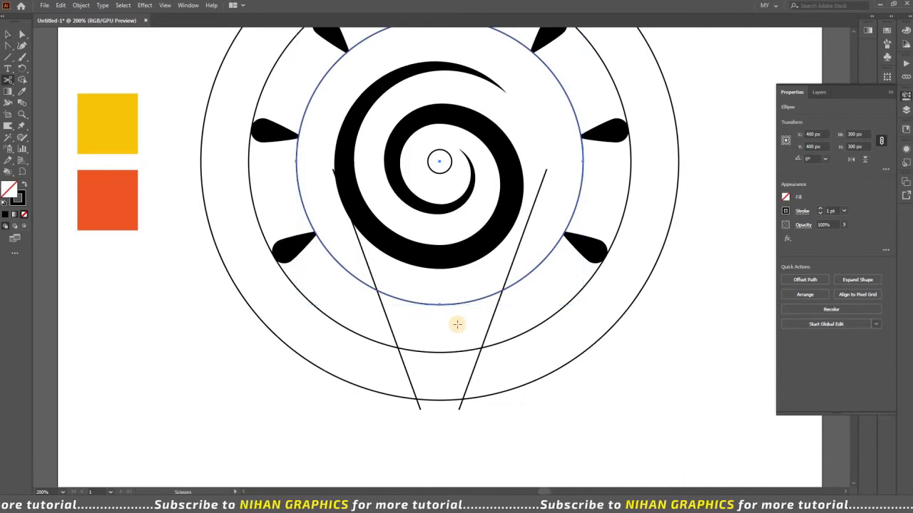
left_click(378, 290)
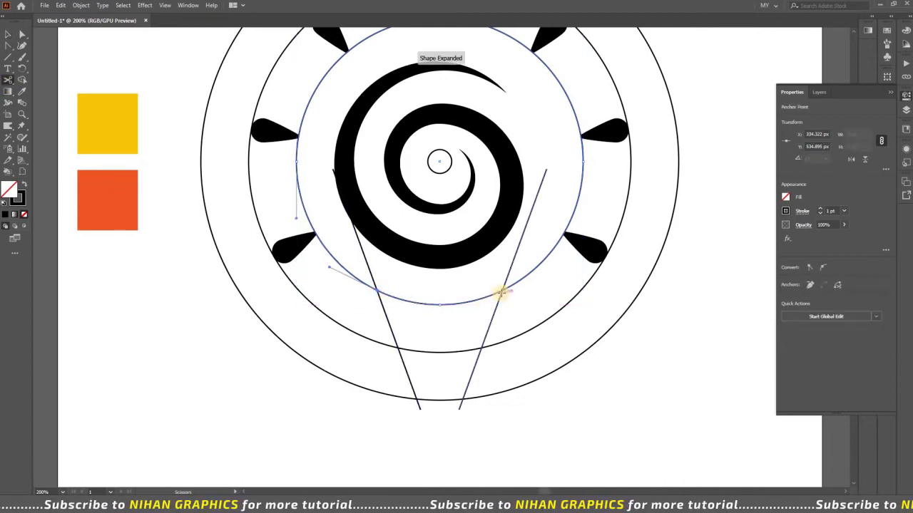
left_click(502, 291)
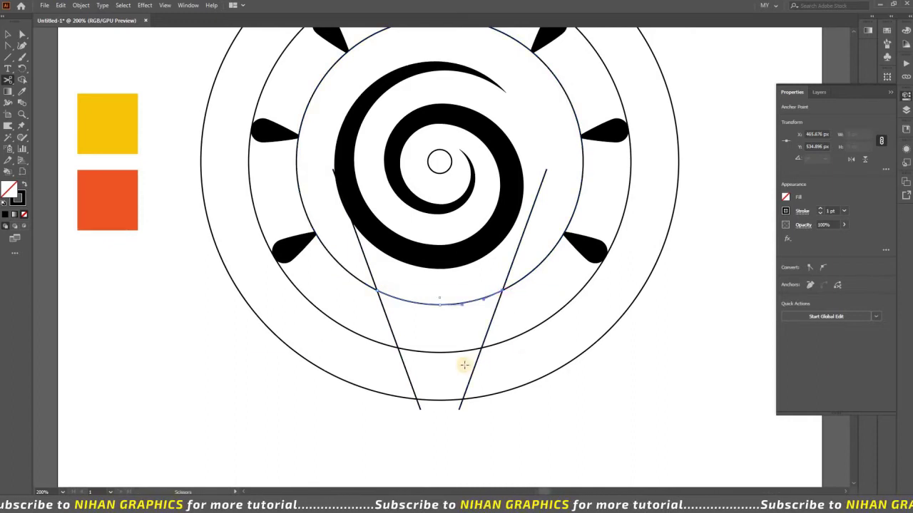
Cut the middle circle at both cone-line intersections.
key("v")
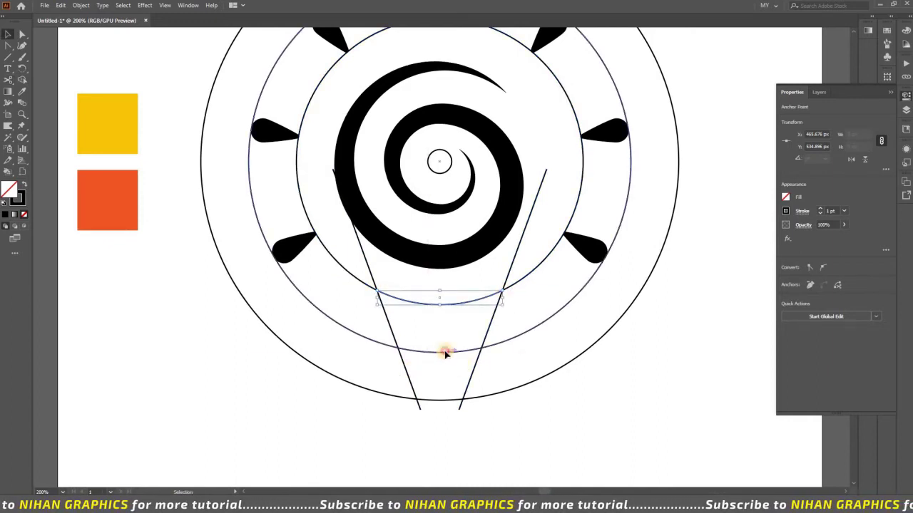
left_click(442, 353)
key("c")
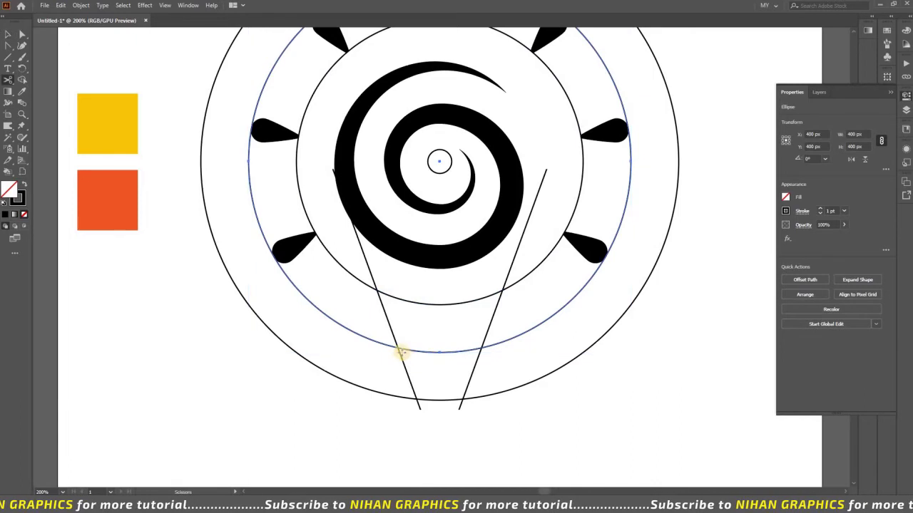
left_click(438, 352)
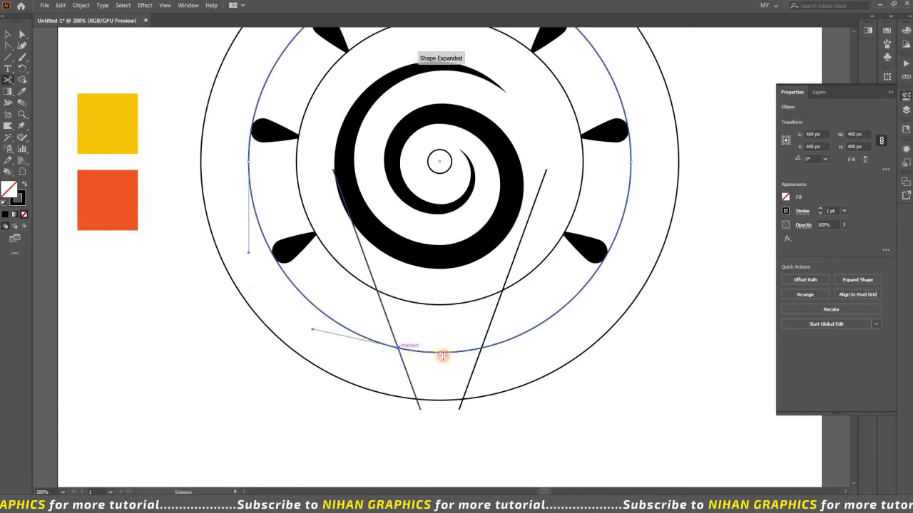
left_click(481, 347)
Cut the outer circle at both cone lines, then select the leftover upper circle parts.
key("v")
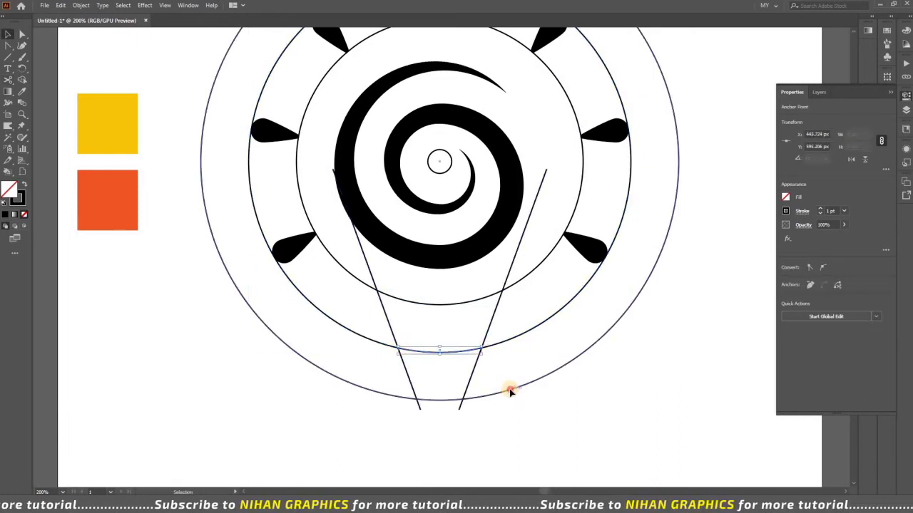
left_click(509, 390)
key("c")
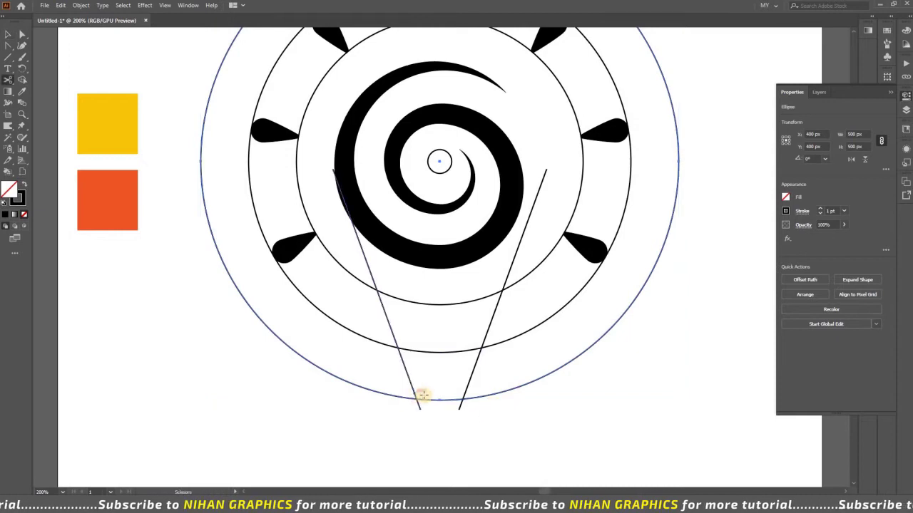
left_click(440, 397)
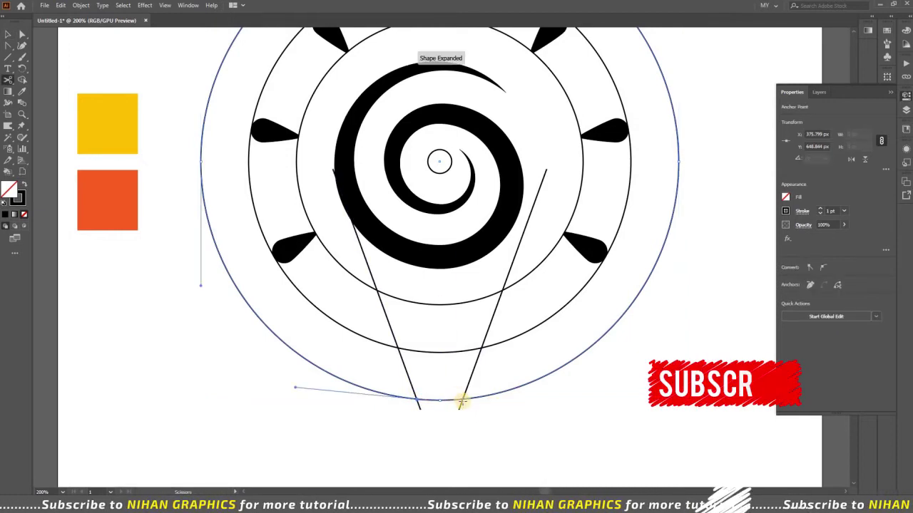
left_click(460, 401)
left_click(10, 36)
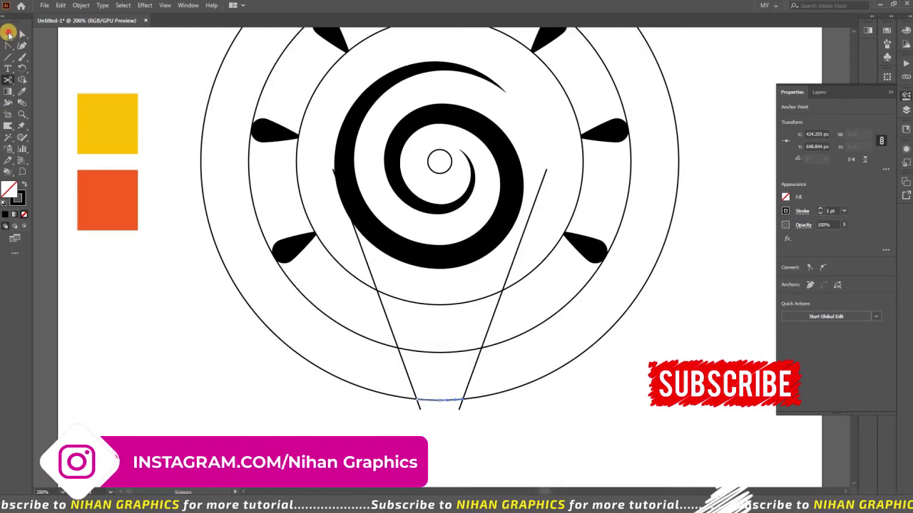
left_click(681, 369)
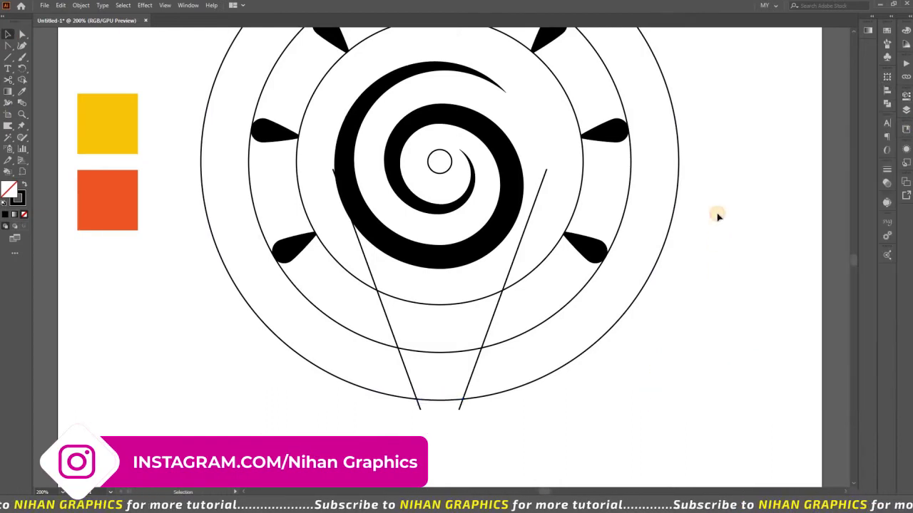
left_click(579, 184)
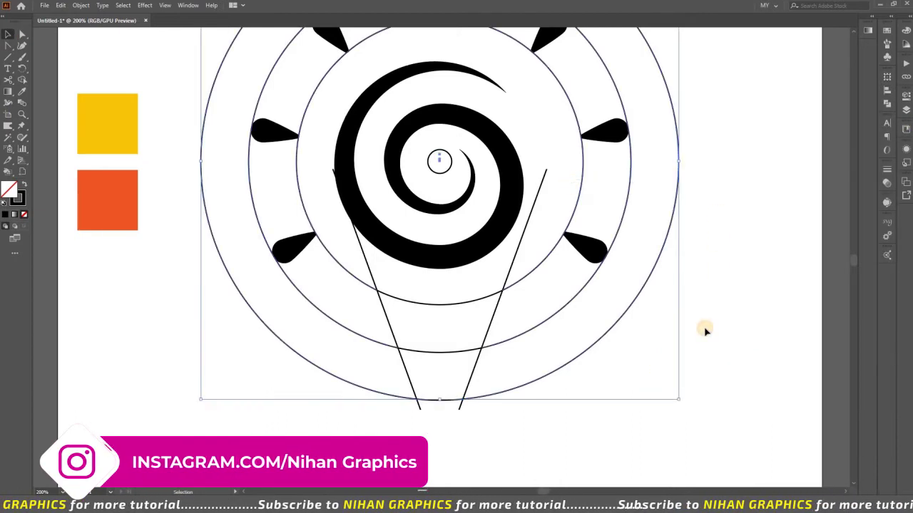
Delete the leftover circle parts and both cone lines.
key("Delete")
left_click(510, 262)
key("Delete")
left_click(375, 285)
key("Delete")
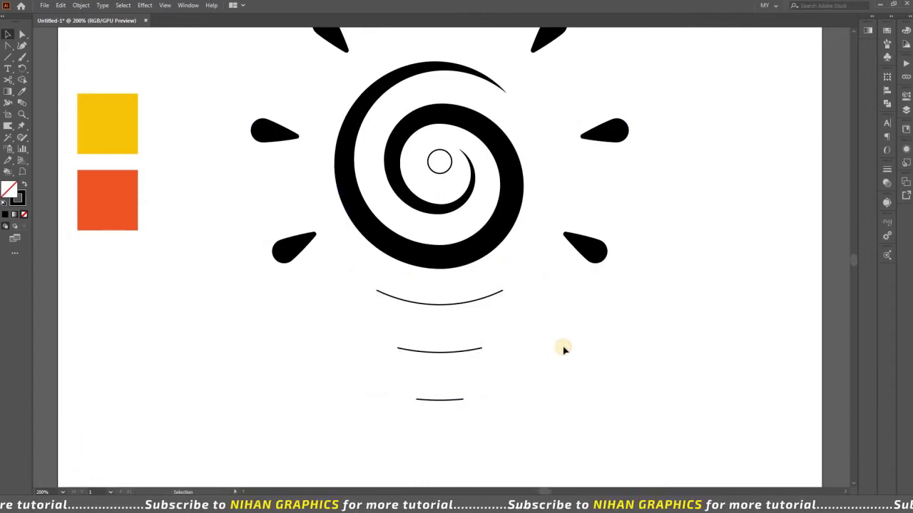
Delete the small centre circle and marquee-select the three arcs.
scroll(560, 350, "up", 2)
left_click(433, 217)
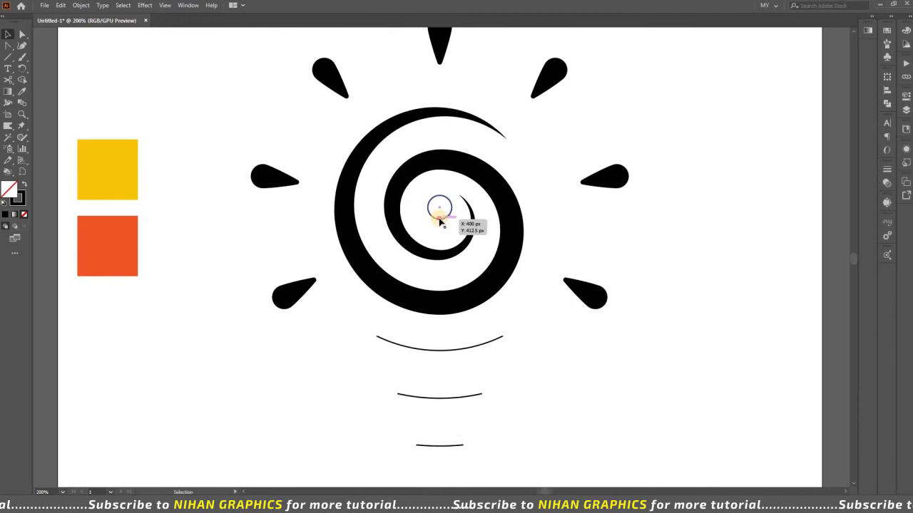
key("Delete")
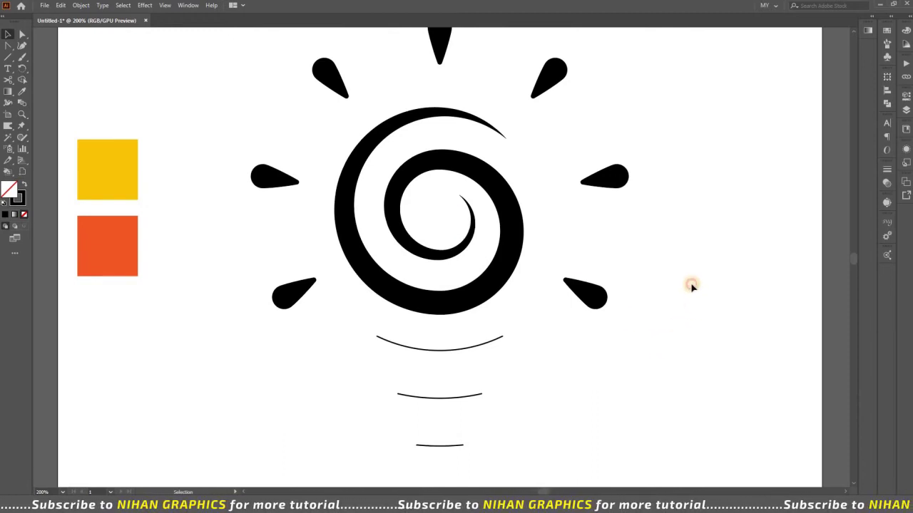
scroll(690, 281, "down", 2)
left_click_drag(413, 297, 451, 426)
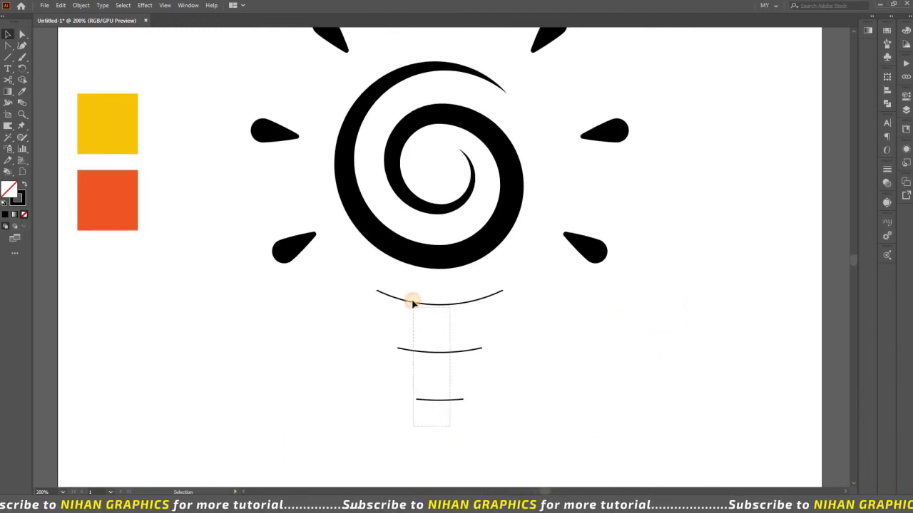
Set all three arcs to a 20 pt stroke weight.
left_click(885, 174)
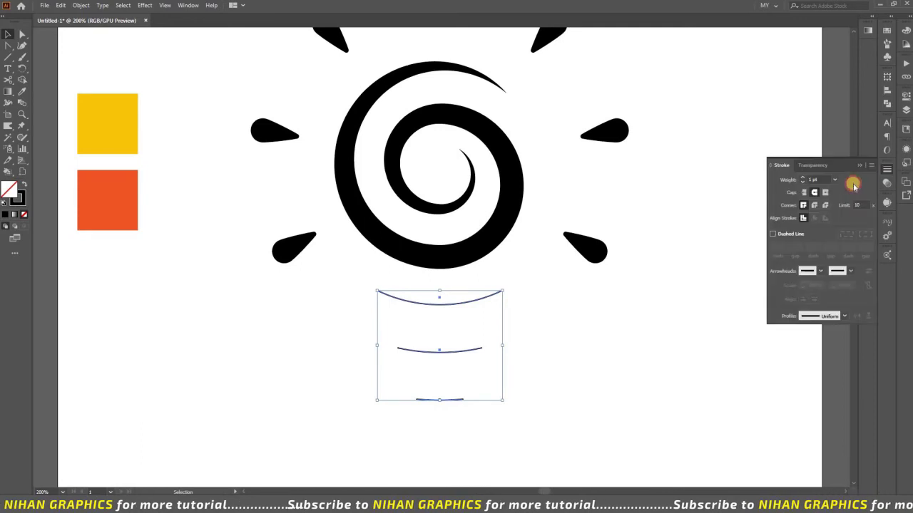
left_click(833, 180)
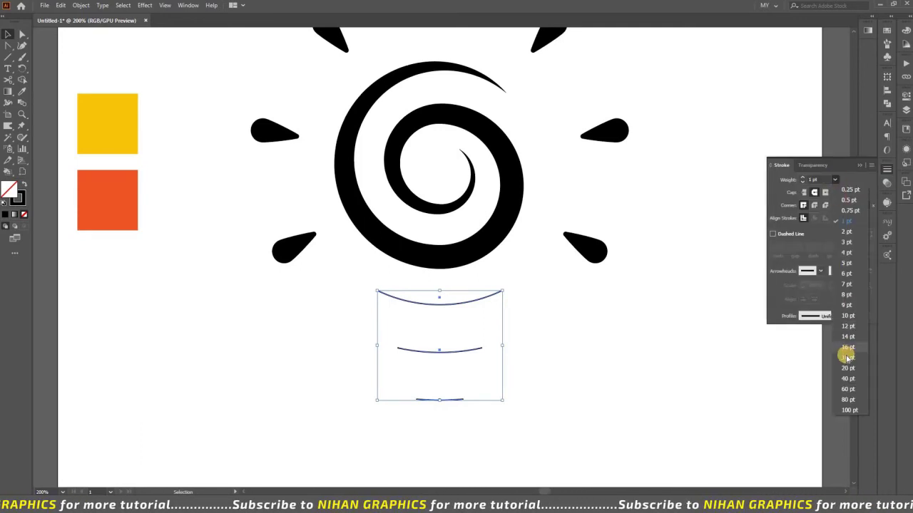
left_click(849, 358)
left_click(667, 369)
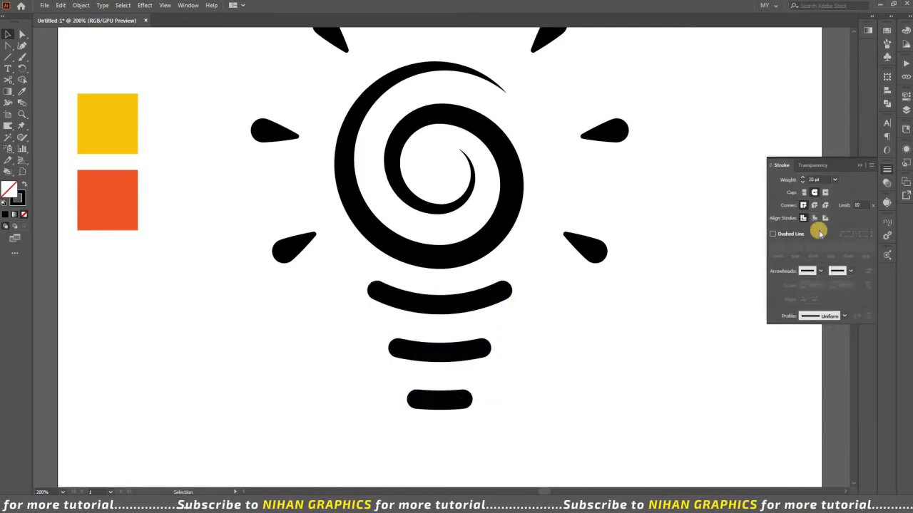
Make the middle arc 16 pt and the bottom arc 12 pt, then select all three.
left_click(456, 354)
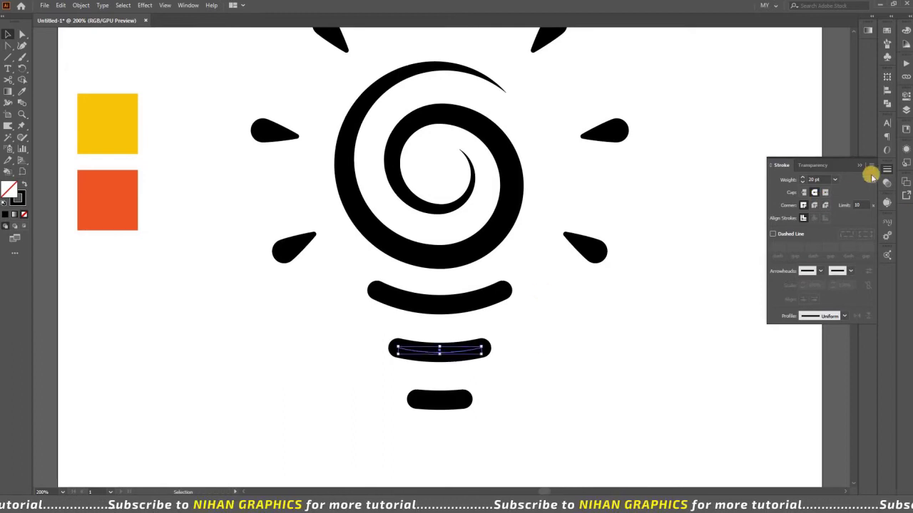
left_click(834, 180)
left_click(850, 347)
left_click(572, 413)
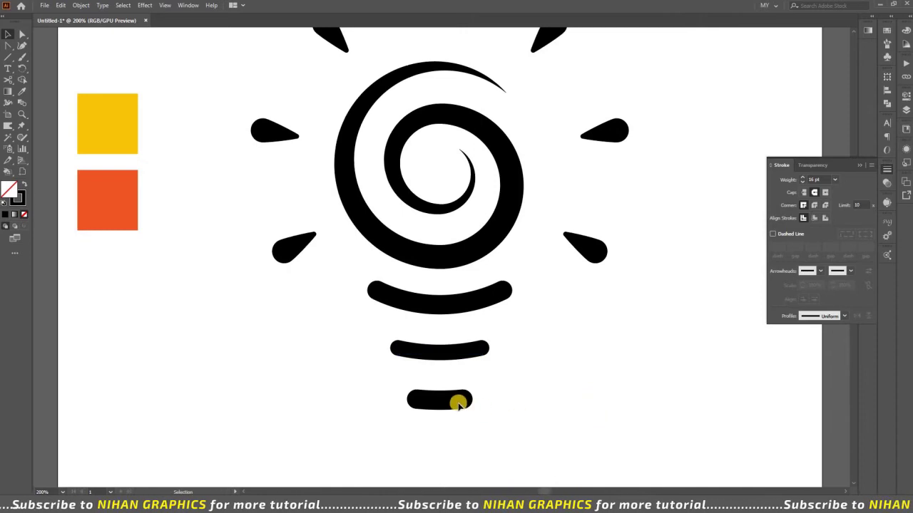
left_click(449, 402)
left_click(834, 180)
left_click(847, 326)
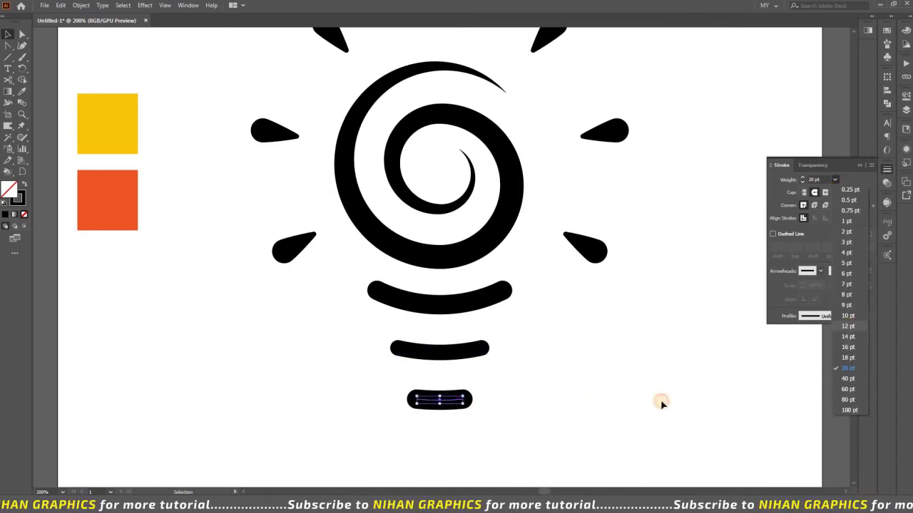
left_click(658, 401)
left_click(858, 167)
left_click_drag(468, 434, 461, 310)
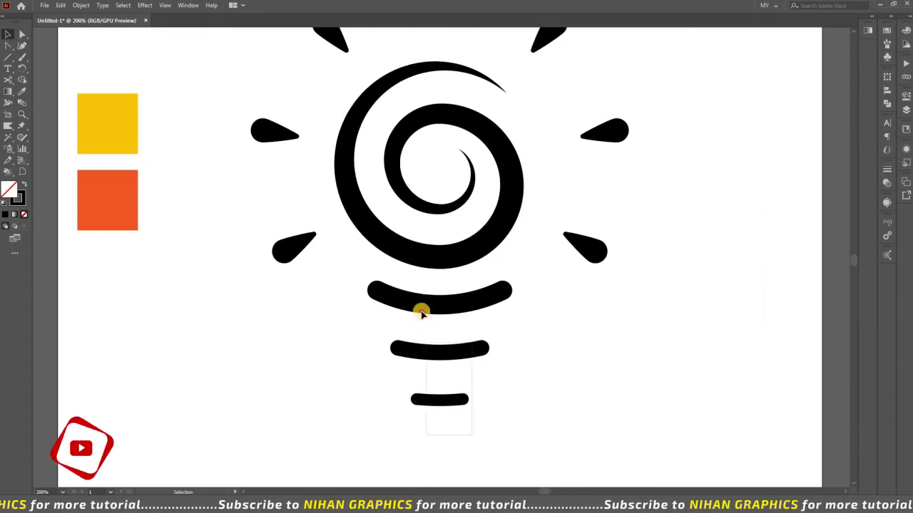
Nudge the three stripes slightly downward.
key("Down")
key("Down")
key("Down")
key("Down")
key("Down")
key("Down")
left_click(650, 361)
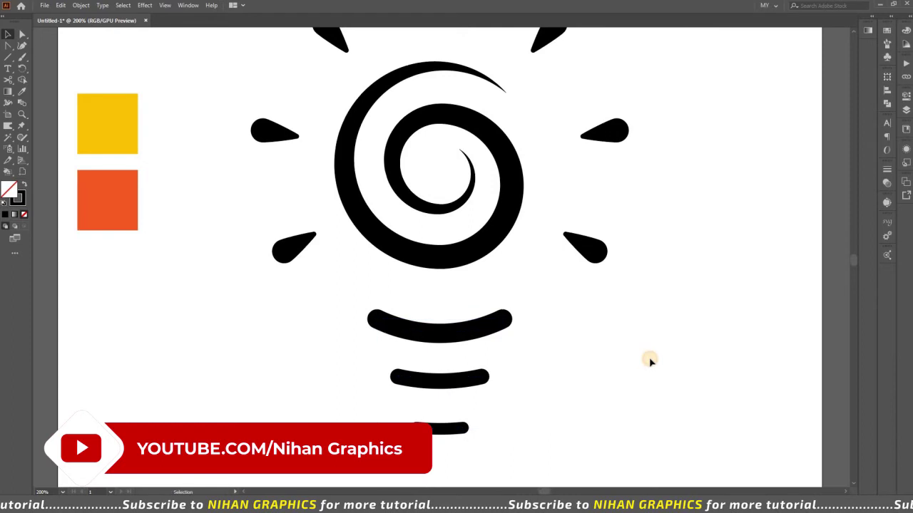
key("ctrl+minus")
scroll(652, 366, "up", 1)
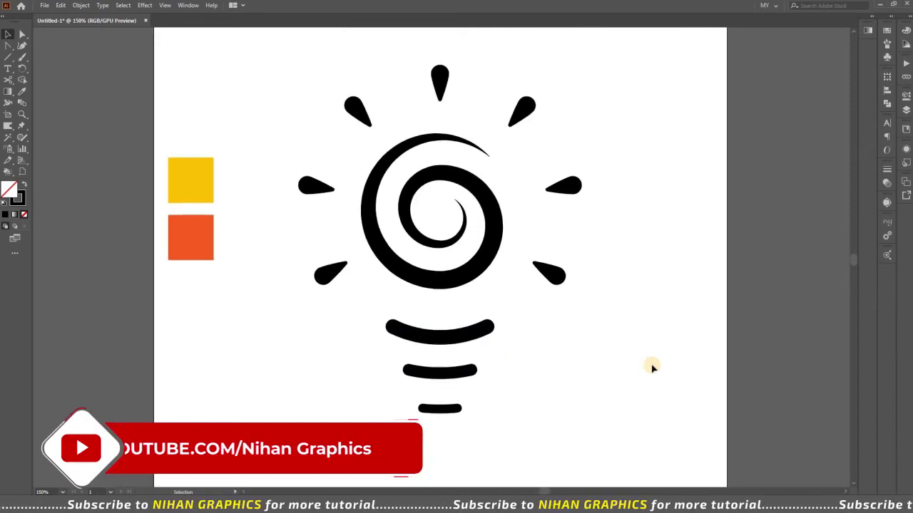
Expand the appearance of the spiral and three stripes into shapes.
left_click(376, 221)
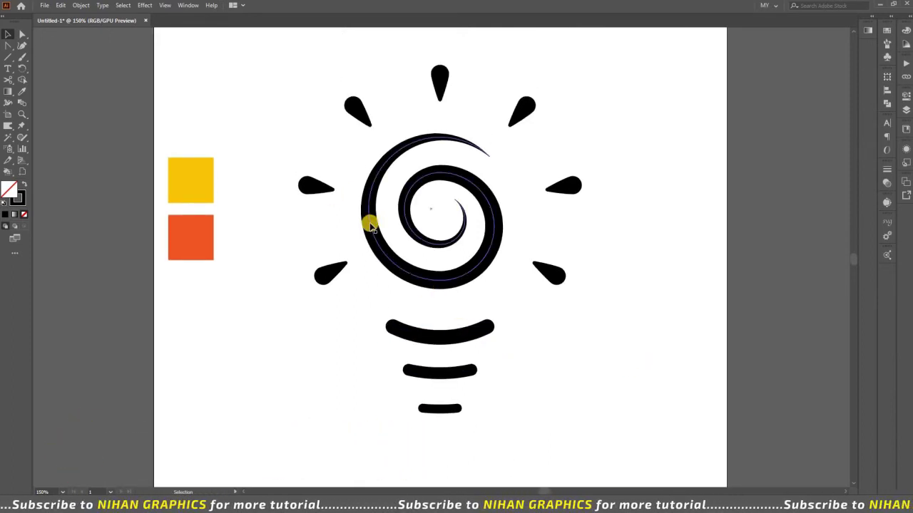
left_click(430, 338, "shift")
left_click(444, 371, "shift")
left_click(448, 411, "shift")
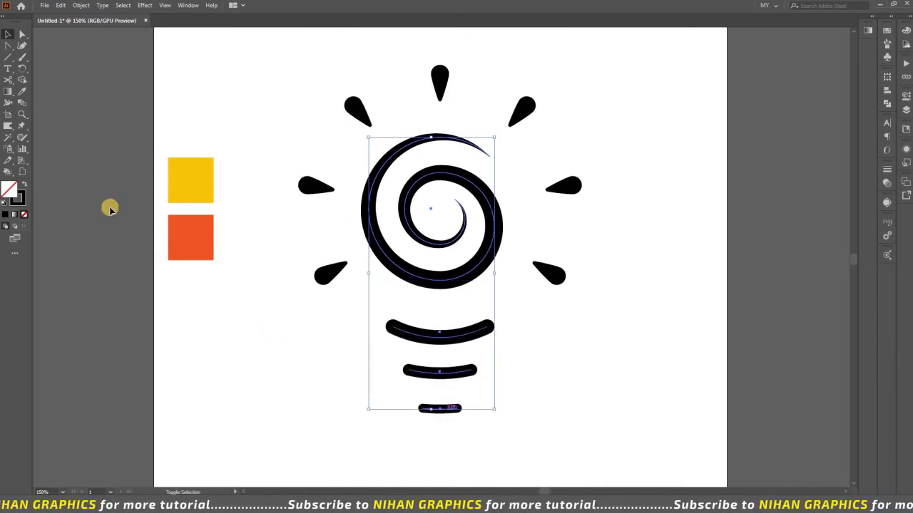
left_click(80, 5)
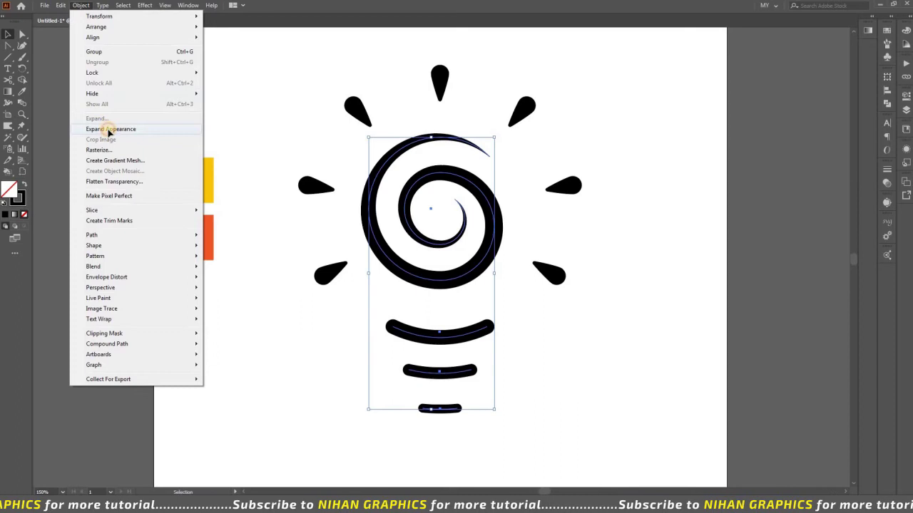
left_click(108, 129)
Expand the three stripes into solid filled shapes with Object > Expand.
left_click(546, 392)
left_click(438, 367)
left_click(81, 5)
left_click(112, 118)
left_click(645, 310)
left_click(577, 325)
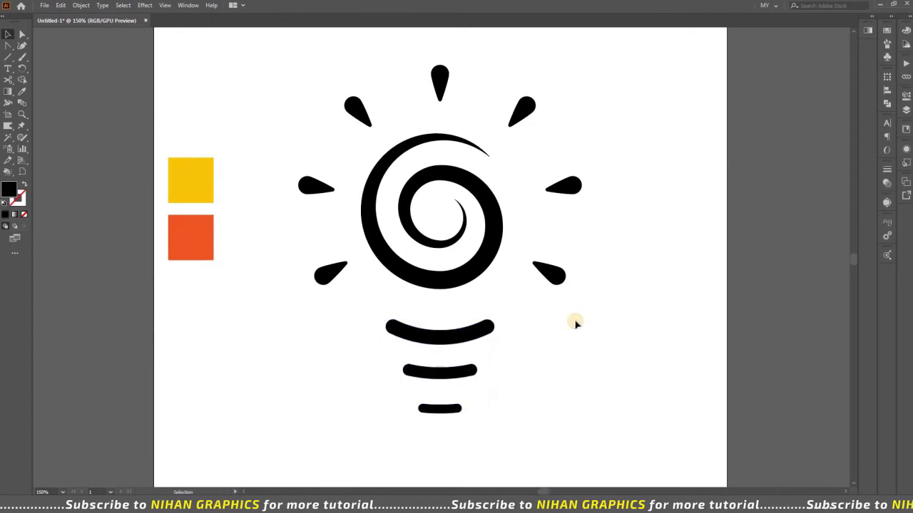
Fill the spiral with the yellow swatch colour.
left_click(476, 262)
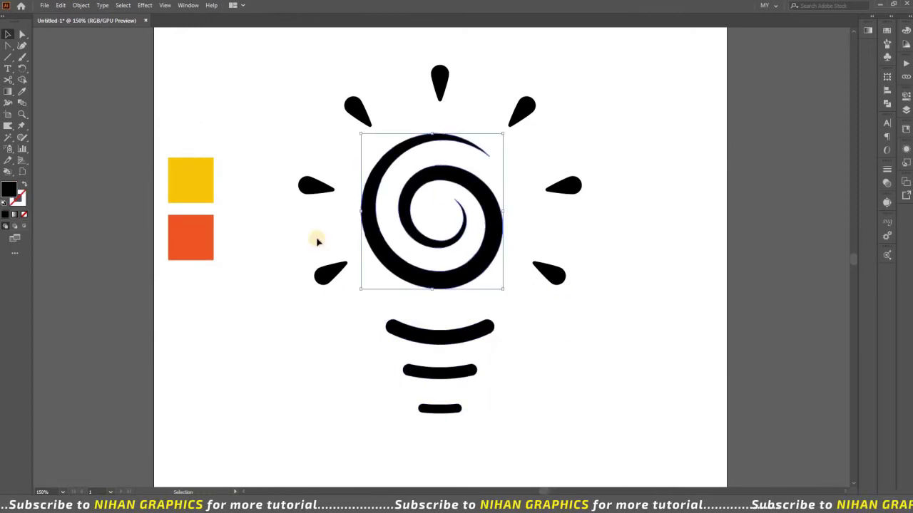
left_click(18, 92)
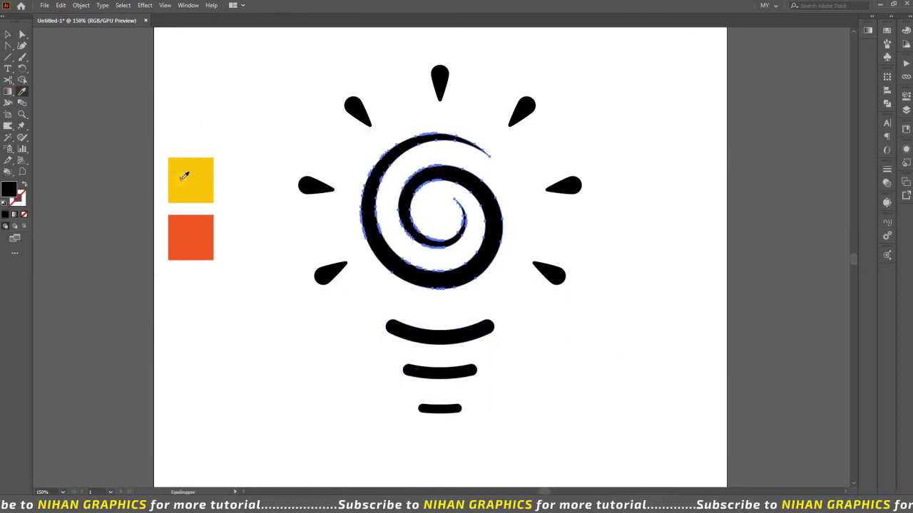
left_click(182, 183)
left_click(8, 33)
double_click(6, 191)
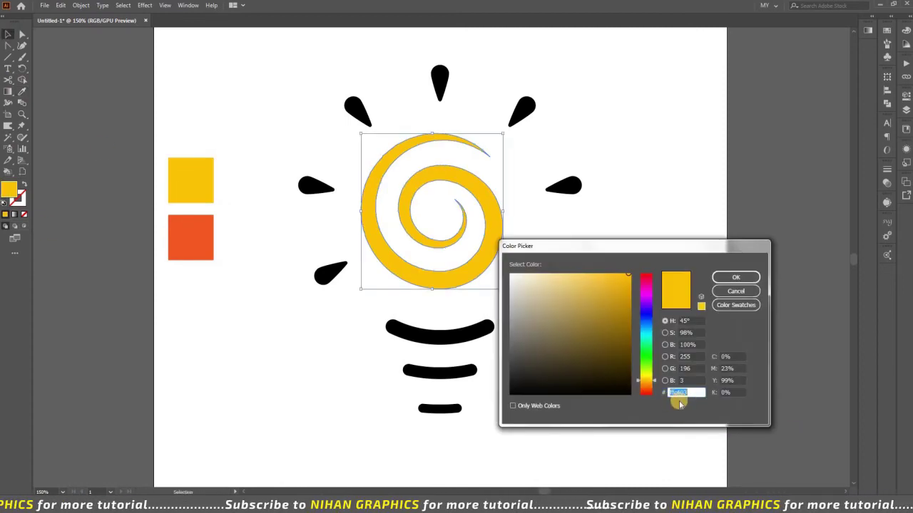
left_click(735, 278)
left_click(639, 299)
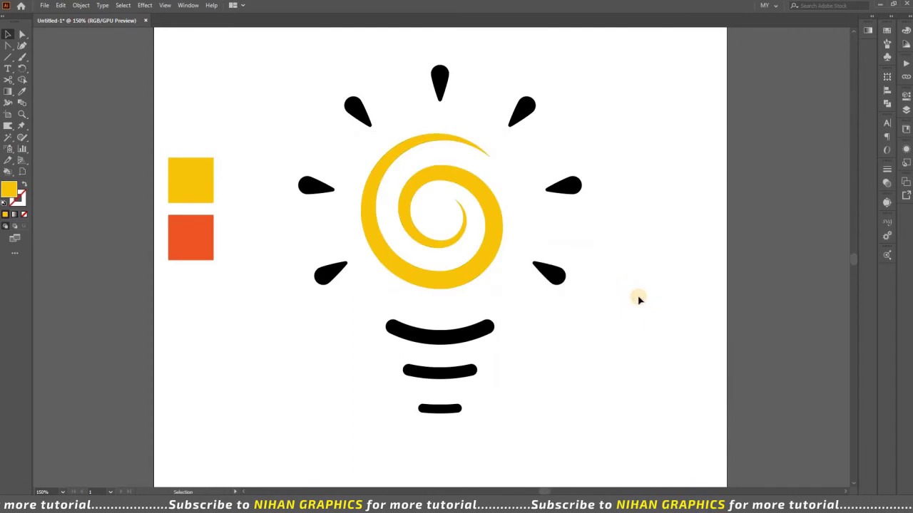
Colour the diagonal teardrop rays yellow by sampling the yellow square.
key("a")
left_click(526, 112)
left_click(550, 275)
left_click(324, 276)
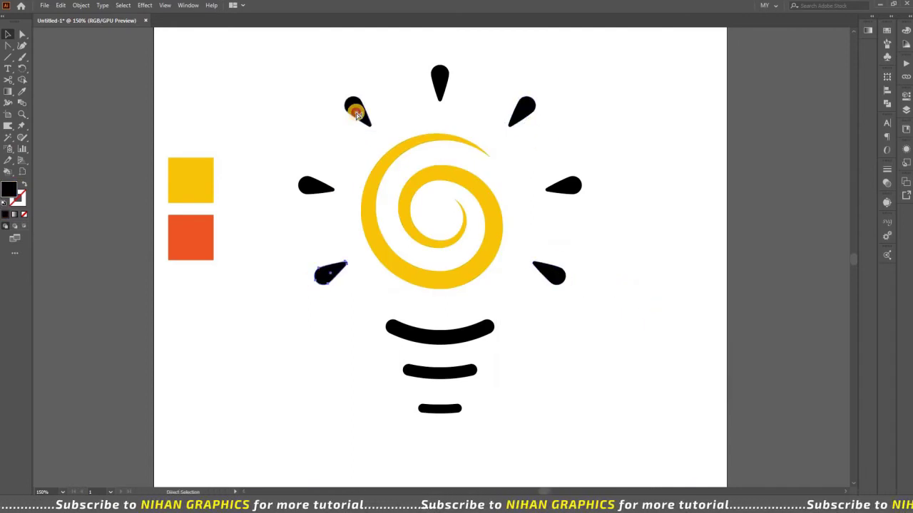
key("i")
left_click(188, 164)
left_click(7, 34)
left_click(281, 65)
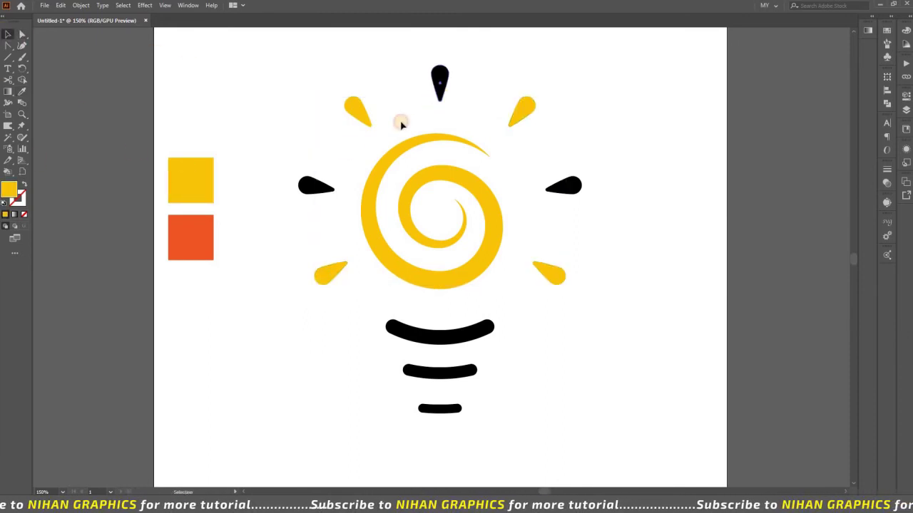
Make the top and side rays plus the three base arcs orange.
left_click(439, 80)
left_click(310, 185, "shift")
left_click(562, 188, "shift")
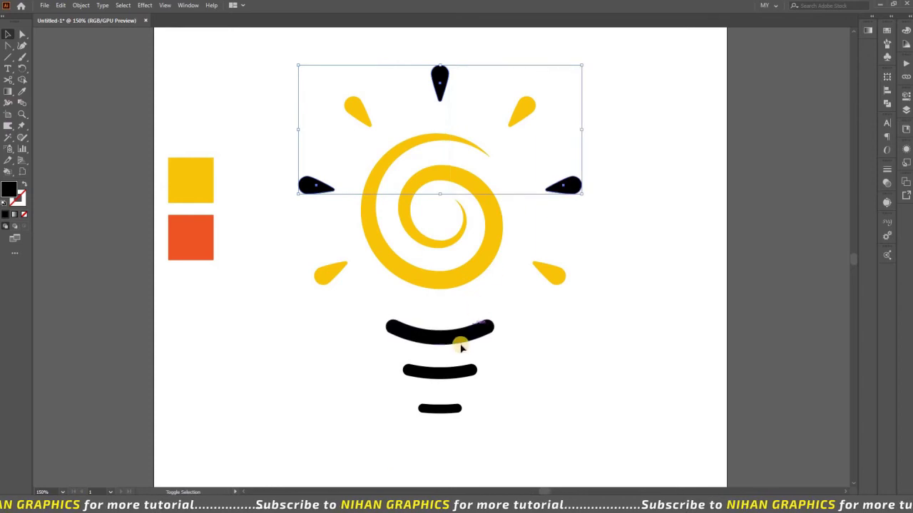
left_click(460, 342, "shift")
left_click(458, 371, "shift")
left_click(448, 410, "shift")
left_click(19, 91)
left_click(180, 219)
key("v")
double_click(9, 189)
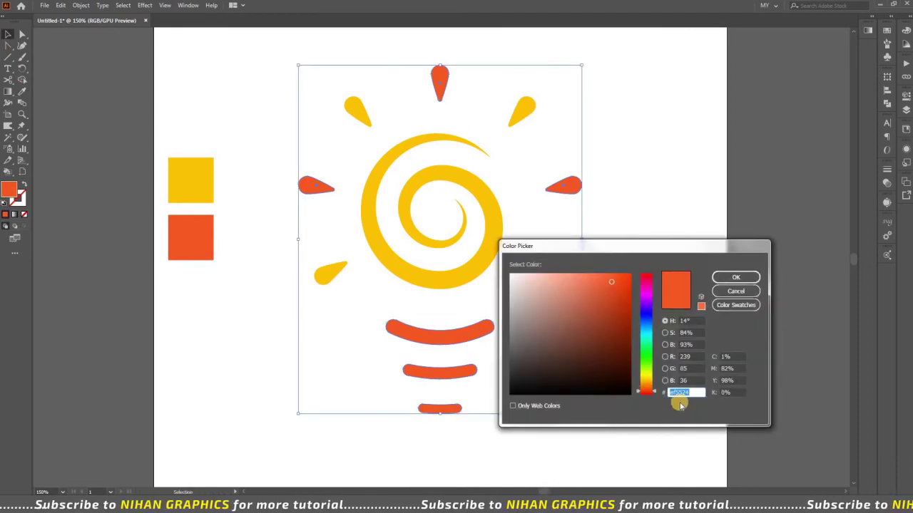
left_click(736, 276)
left_click(81, 236)
Move the colour squares off the artboard and shrink the whole bulb artwork.
left_click_drag(191, 248, 92, 261)
left_click(577, 401)
key("ctrl+1")
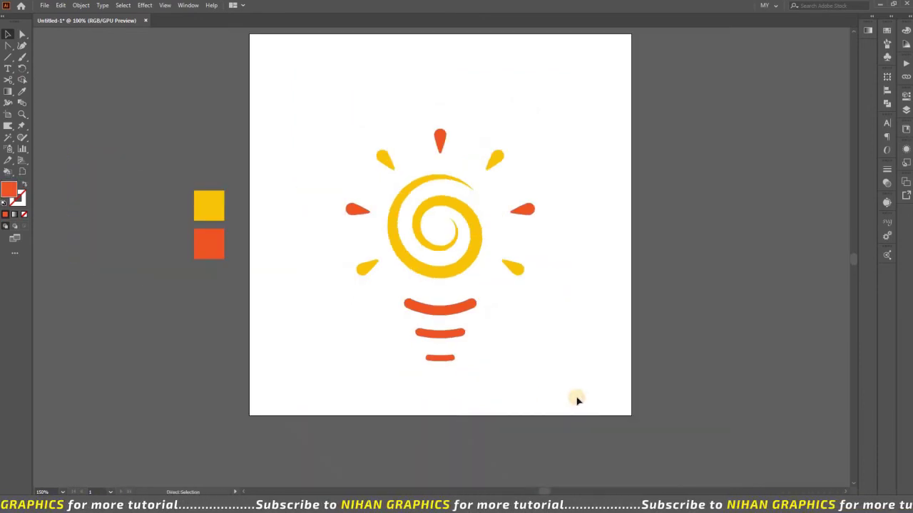
left_click_drag(325, 127, 584, 432)
key("ctrl+plus")
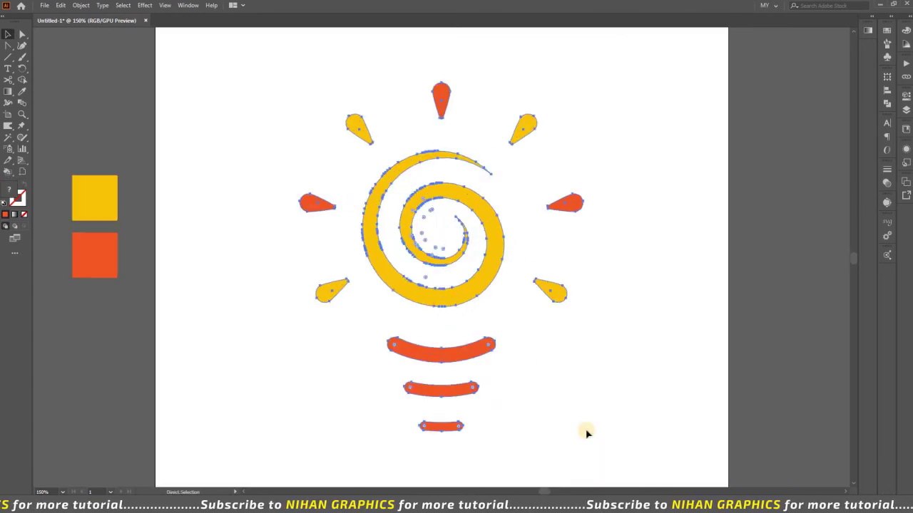
key("a")
key("v")
left_click_drag(588, 432, 476, 320)
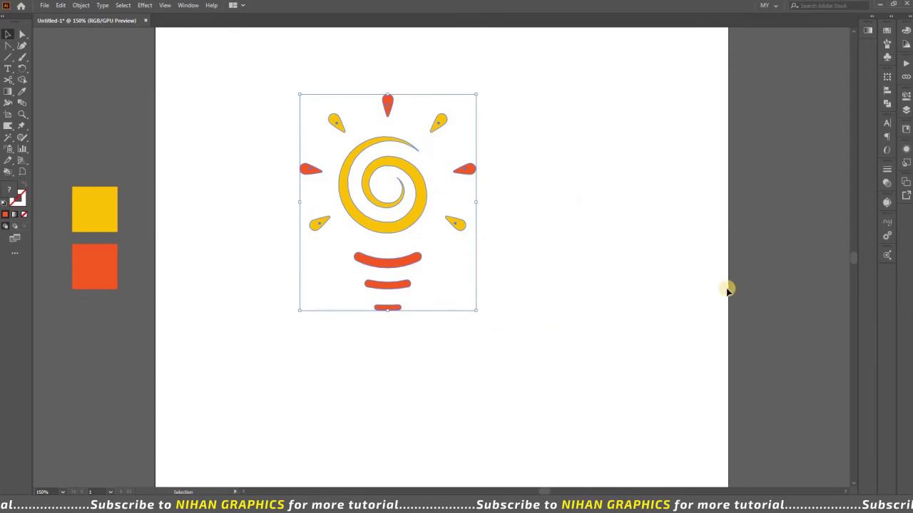
Centre the bulb artwork horizontally on the artboard.
scroll(727, 287, "up", 1)
left_click(888, 92)
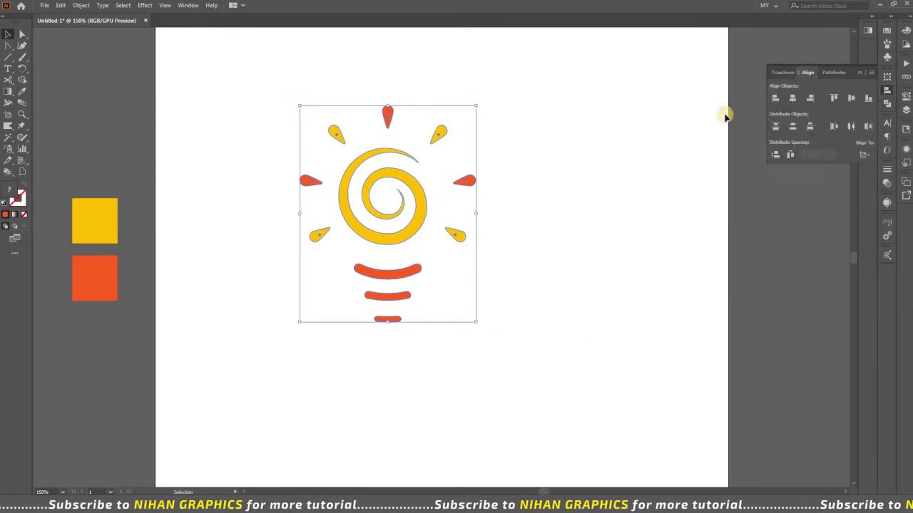
left_click(793, 95)
left_click(776, 217)
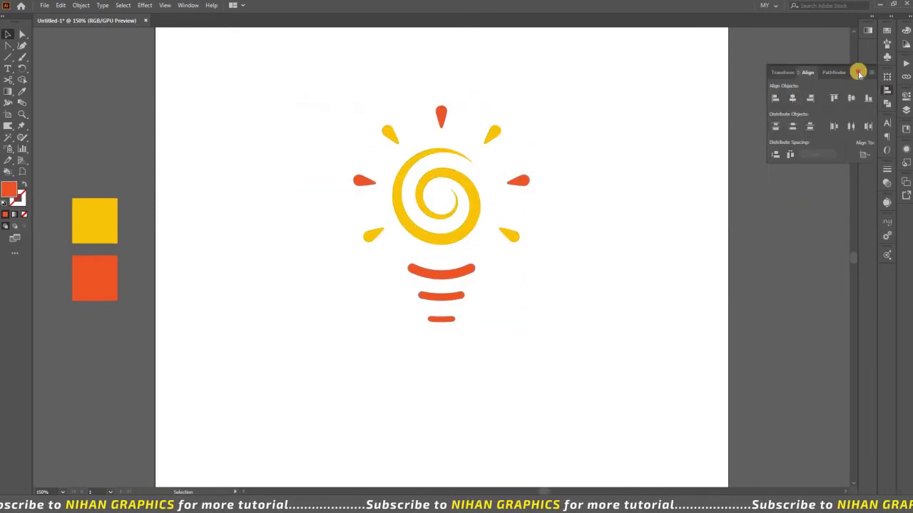
left_click(859, 72)
scroll(799, 214, "down", 1)
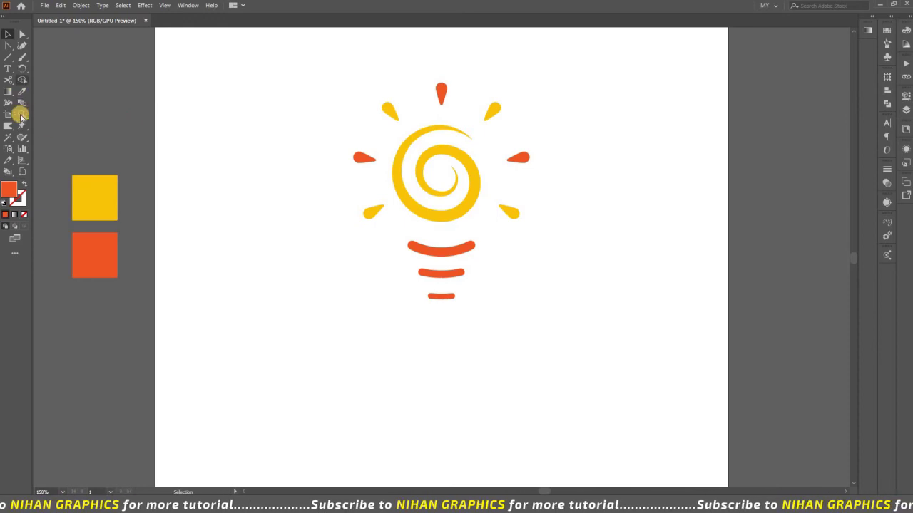
Set the fill colour to black from the Swatches.
left_click(886, 30)
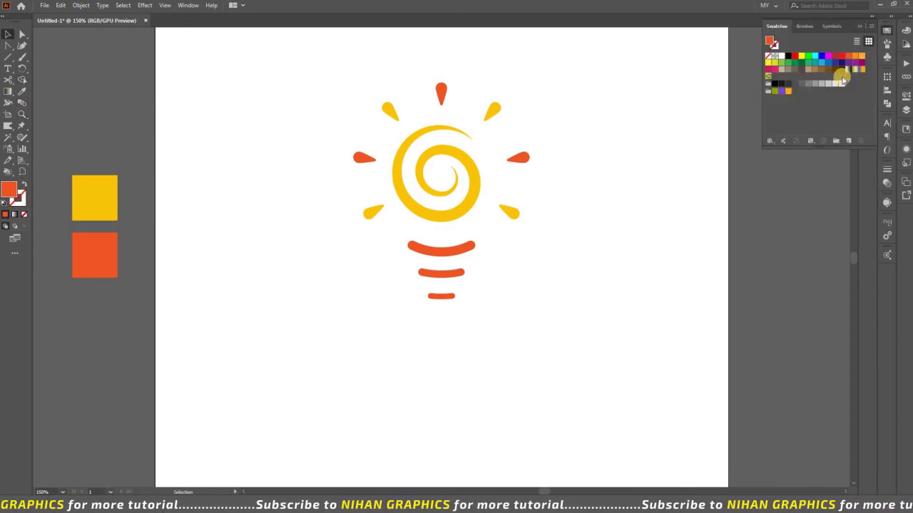
left_click(784, 84)
left_click(859, 26)
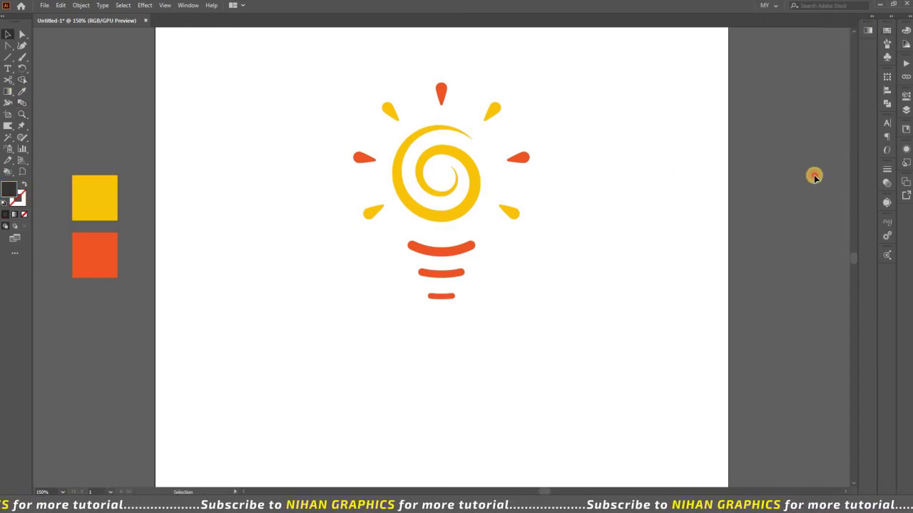
Type the word 'BRIGHT' beneath the bulb.
left_click(8, 68)
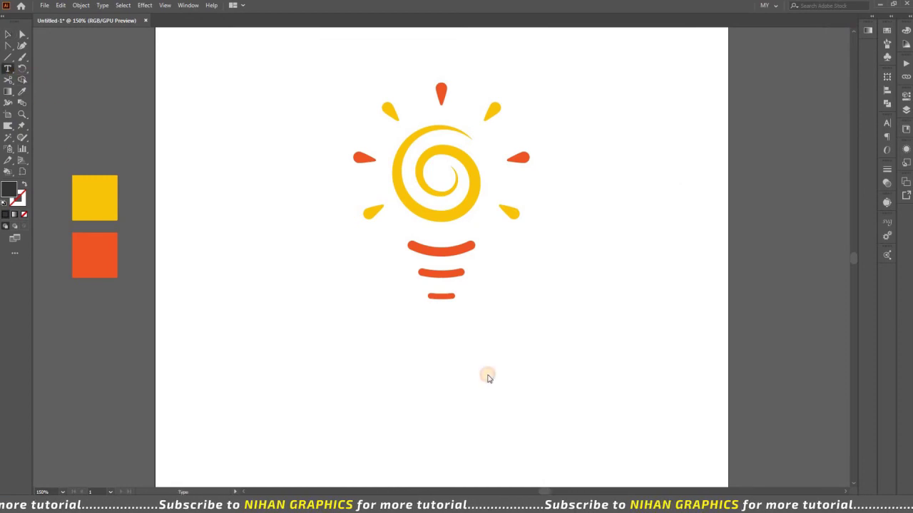
left_click(437, 361)
type("BRIGHT")
left_click(8, 35)
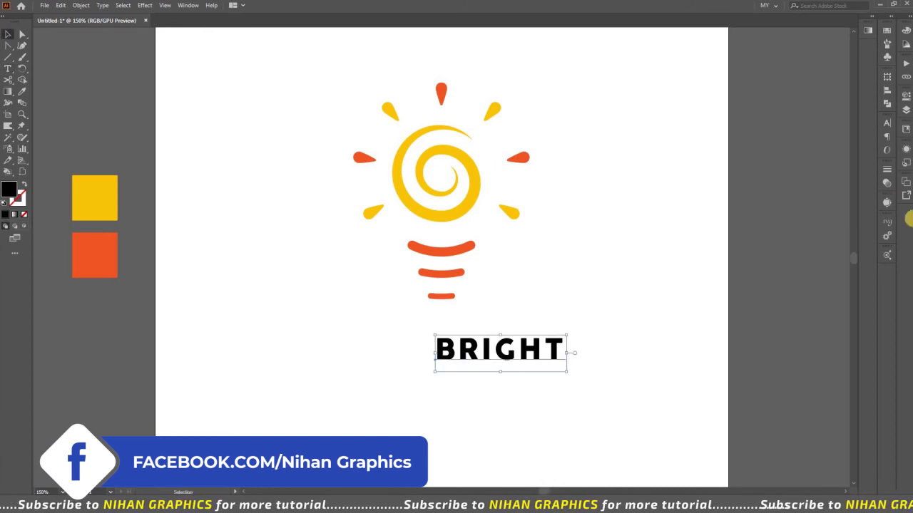
Give BRIGHT Strong anti-aliasing, centre it under the bulb and enlarge it.
left_click(886, 142)
left_click(848, 230)
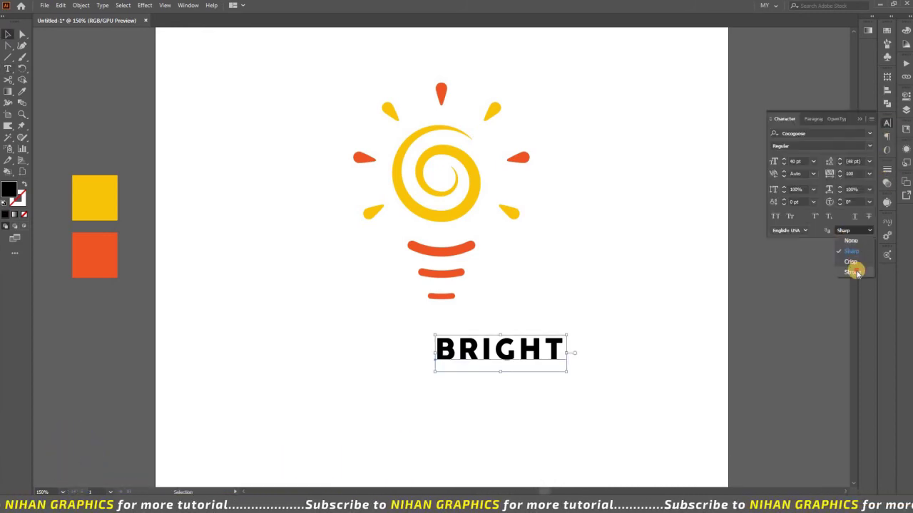
left_click(852, 273)
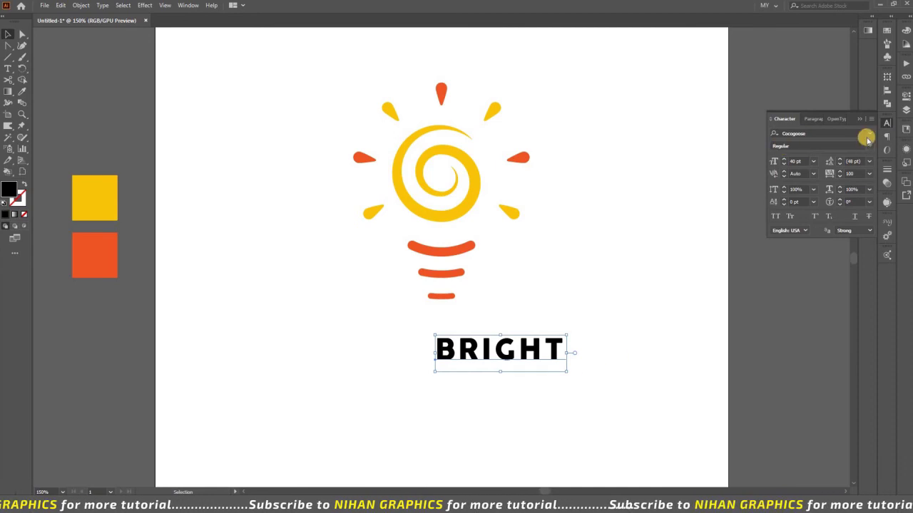
left_click(887, 90)
left_click(792, 98)
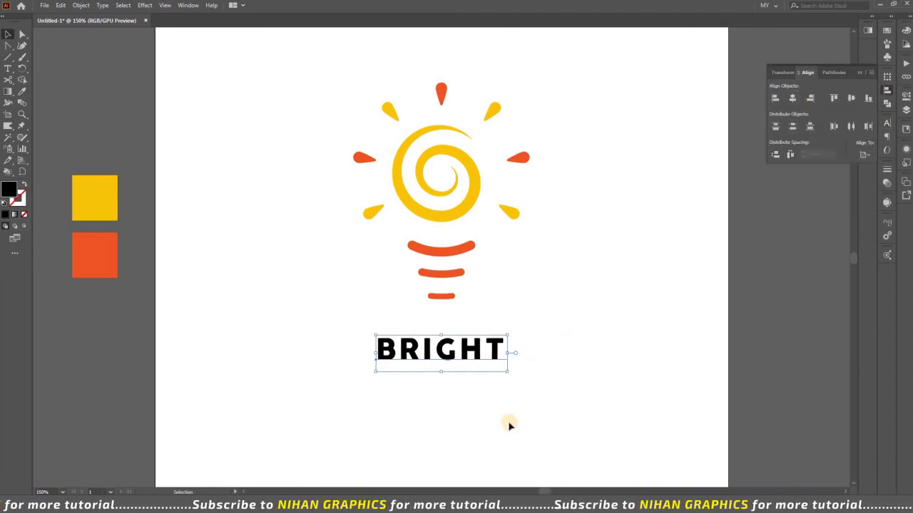
left_click_drag(508, 372, 594, 422)
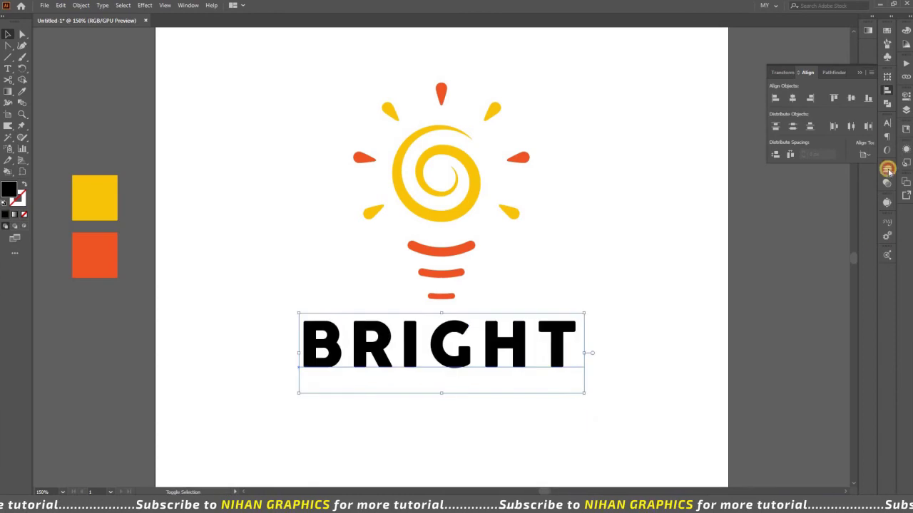
Place a copy of BRIGHT directly below the original.
left_click(713, 315)
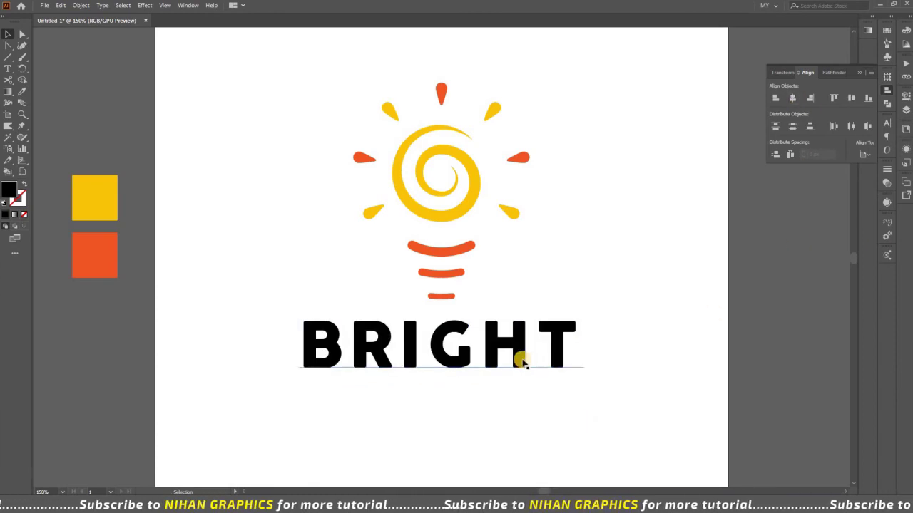
left_click(521, 365)
left_click_drag(522, 365, 522, 434)
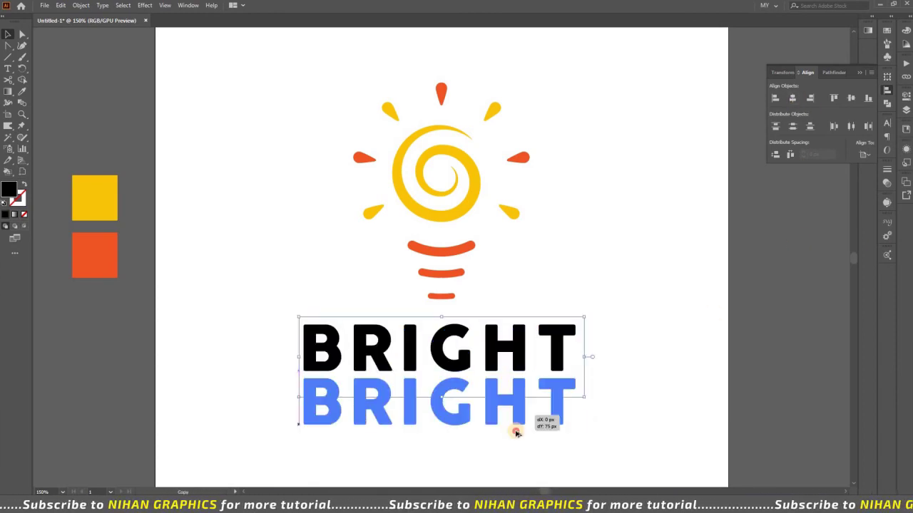
Replace the lower BRIGHT copy's text with 'idea'.
left_click(8, 70)
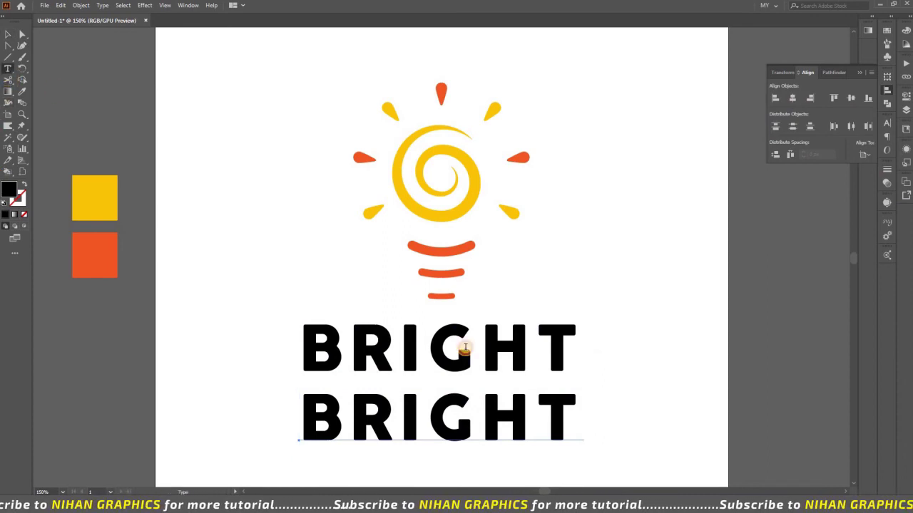
left_click_drag(572, 424, 259, 423)
type("i")
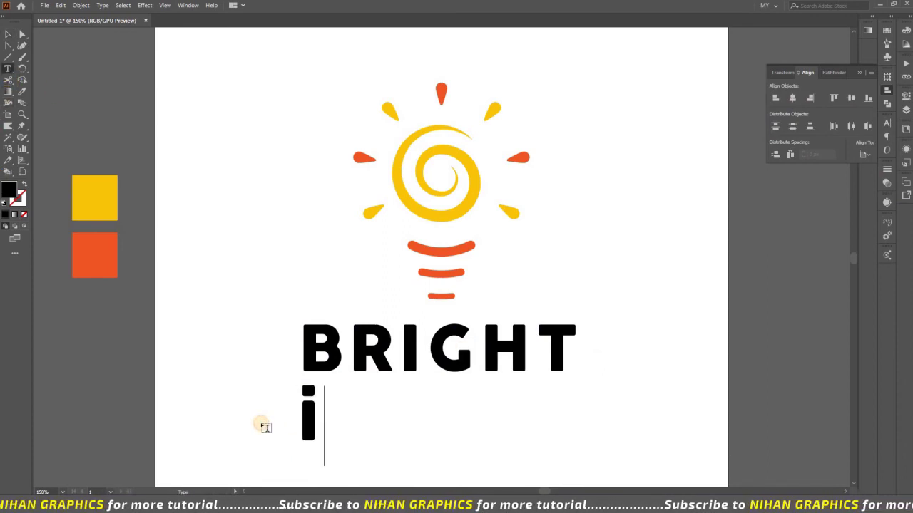
type("dea")
left_click(8, 34)
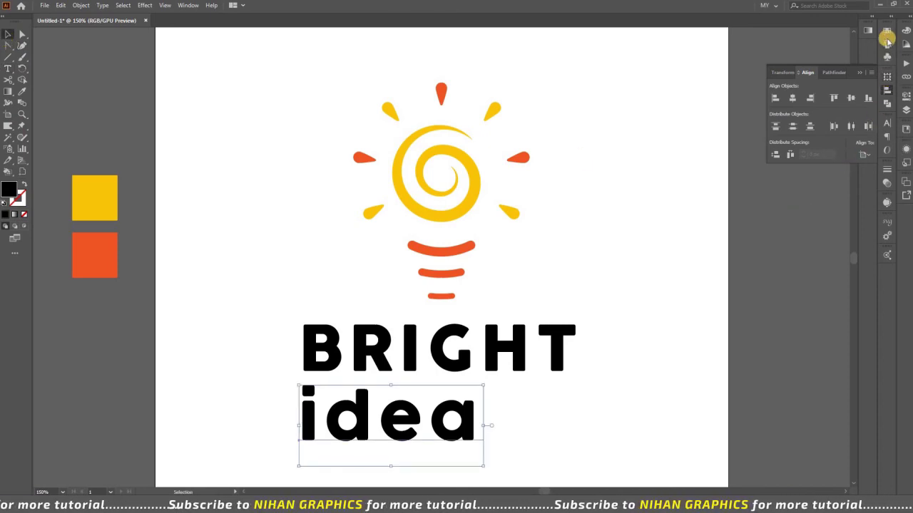
Centre 'idea' under BRIGHT and make it much smaller.
left_click(797, 137)
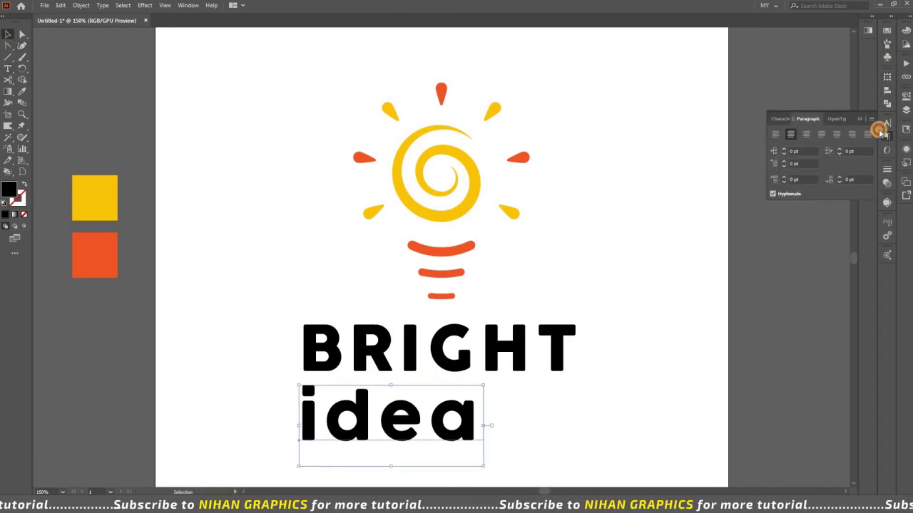
left_click(887, 91)
left_click(850, 126)
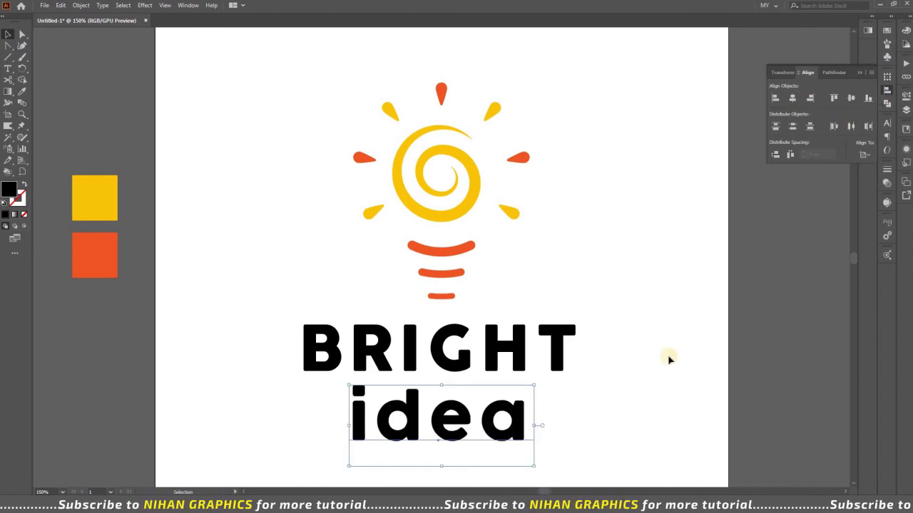
left_click_drag(534, 467, 480, 442)
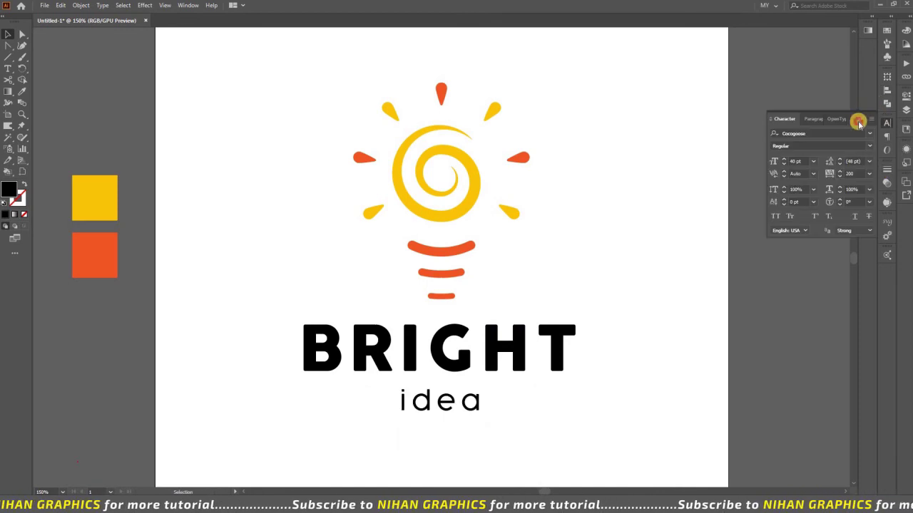
left_click(859, 121)
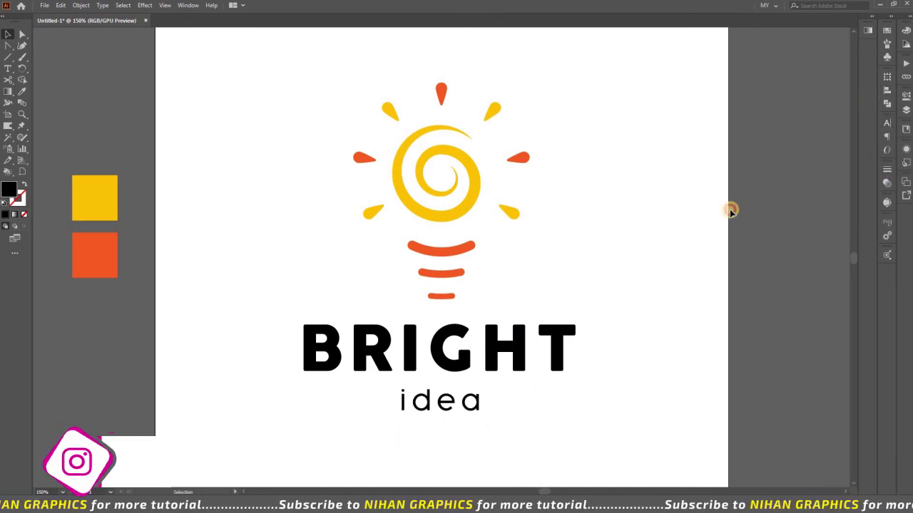
key("ctrl+plus")
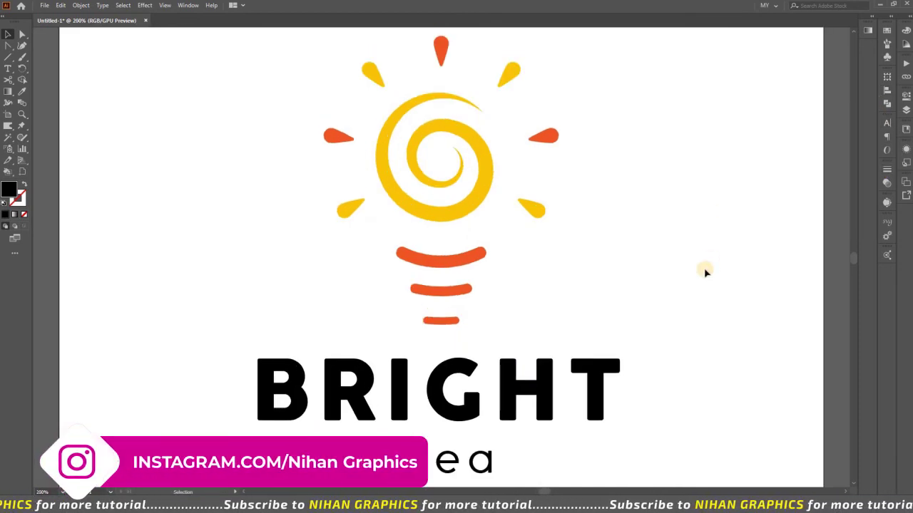